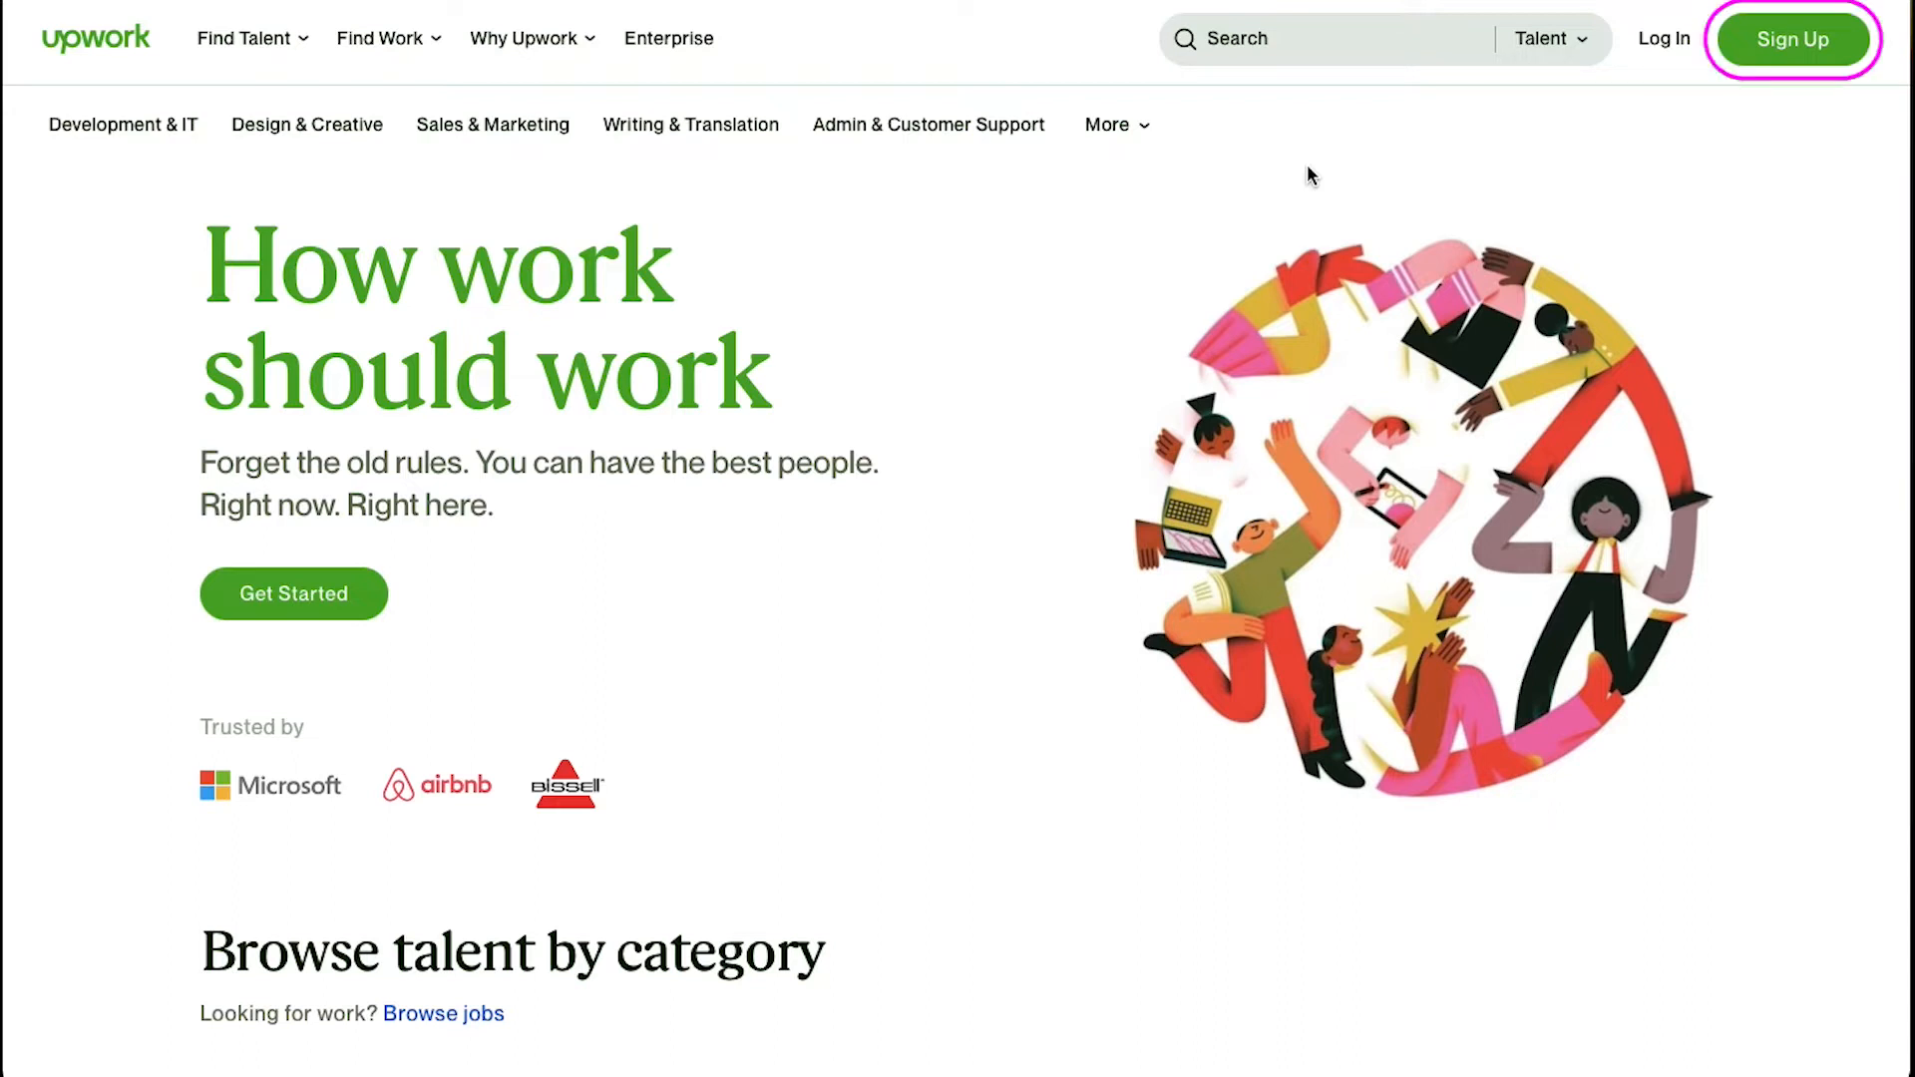
Step: Sign up as a client hiring for a project and submit the completed registration form to create the account
{"action": "left_click", "coordinate": [1762, 50]}
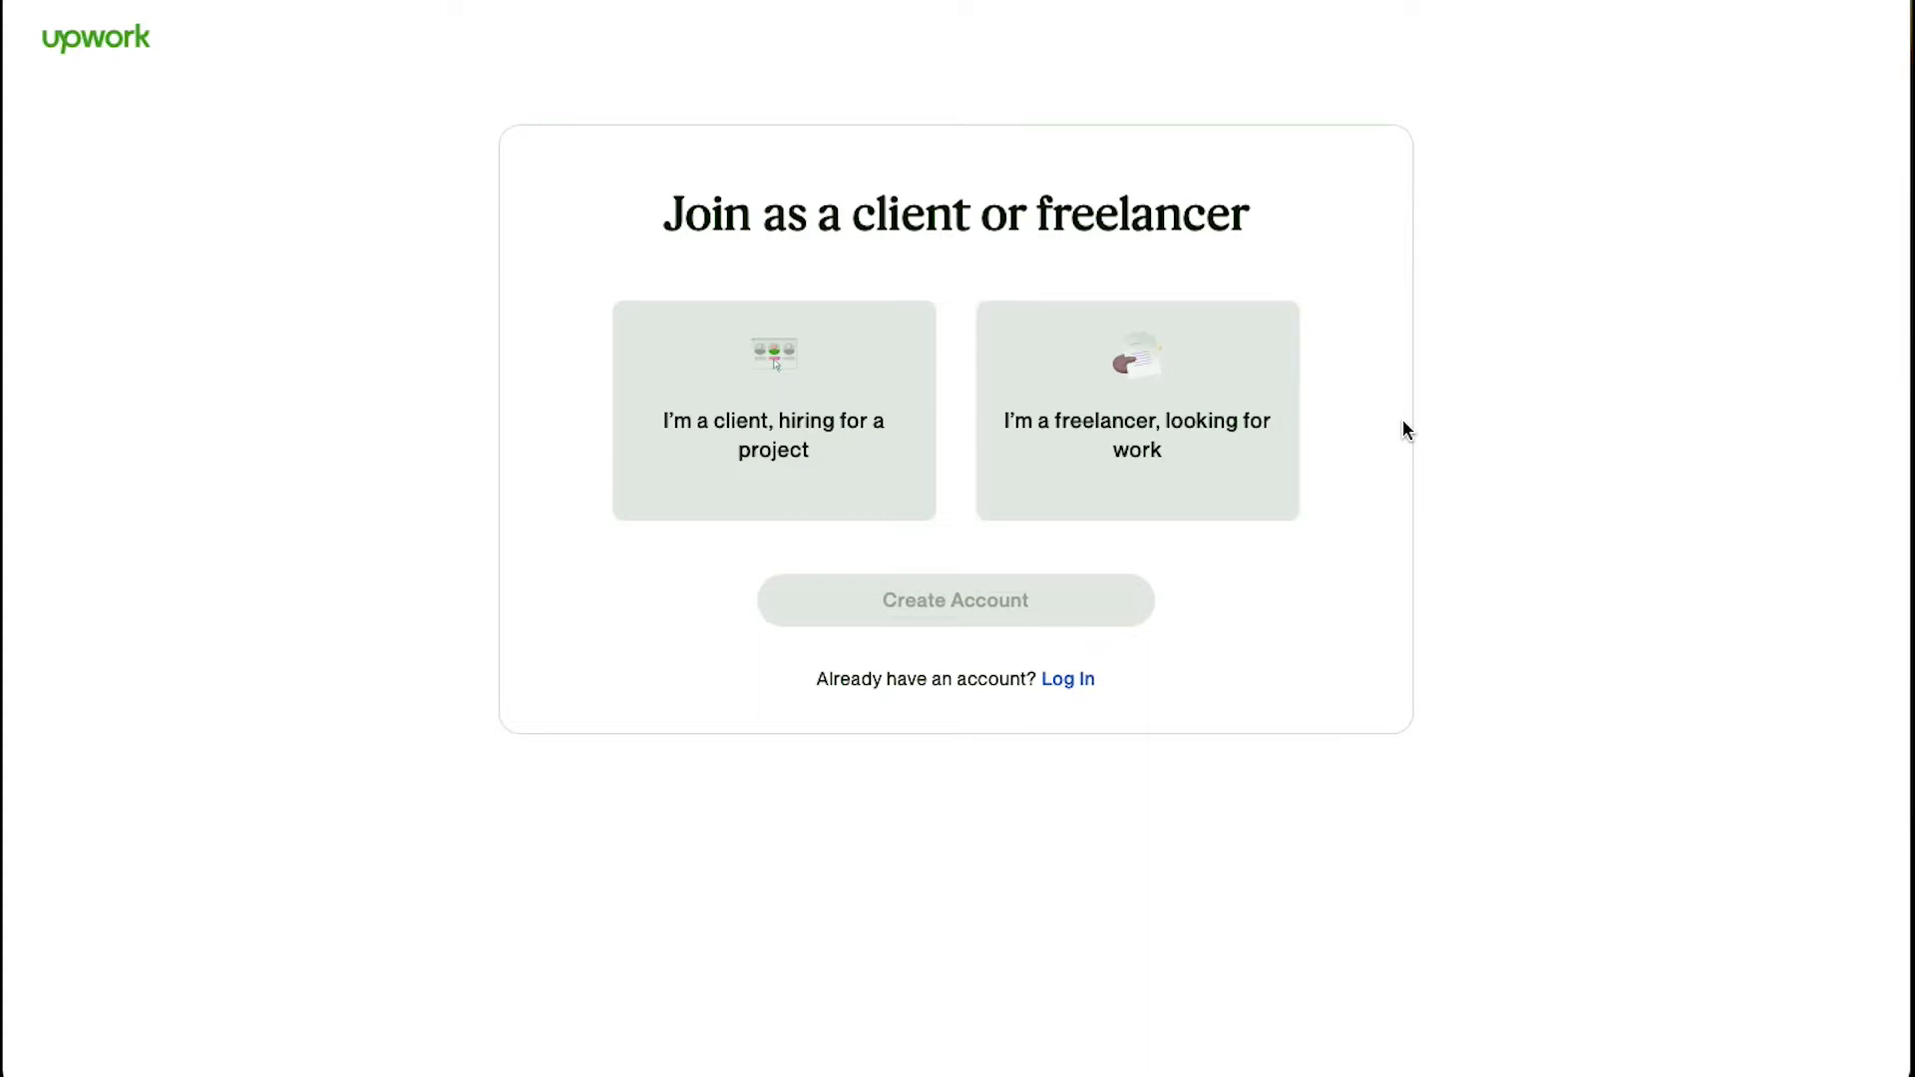
{"action": "left_click", "coordinate": [843, 372]}
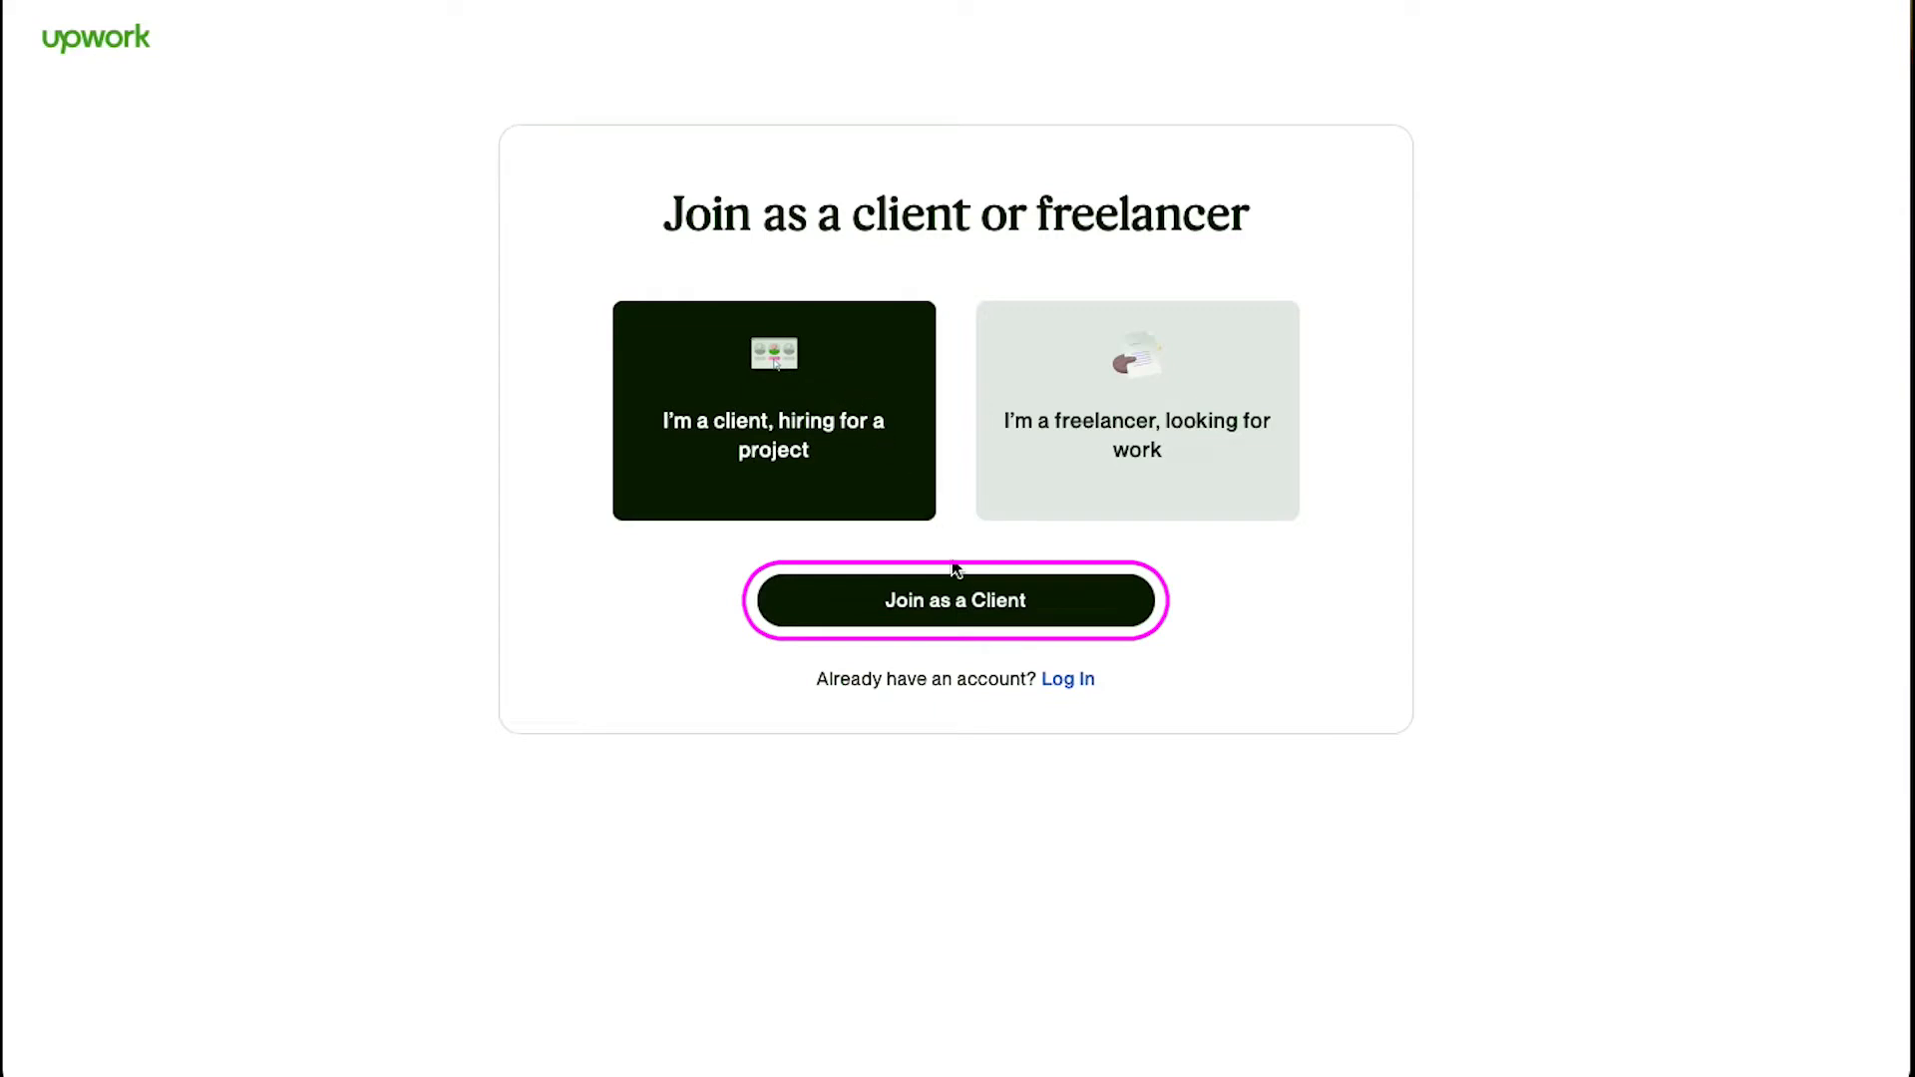
{"action": "left_click", "coordinate": [967, 600]}
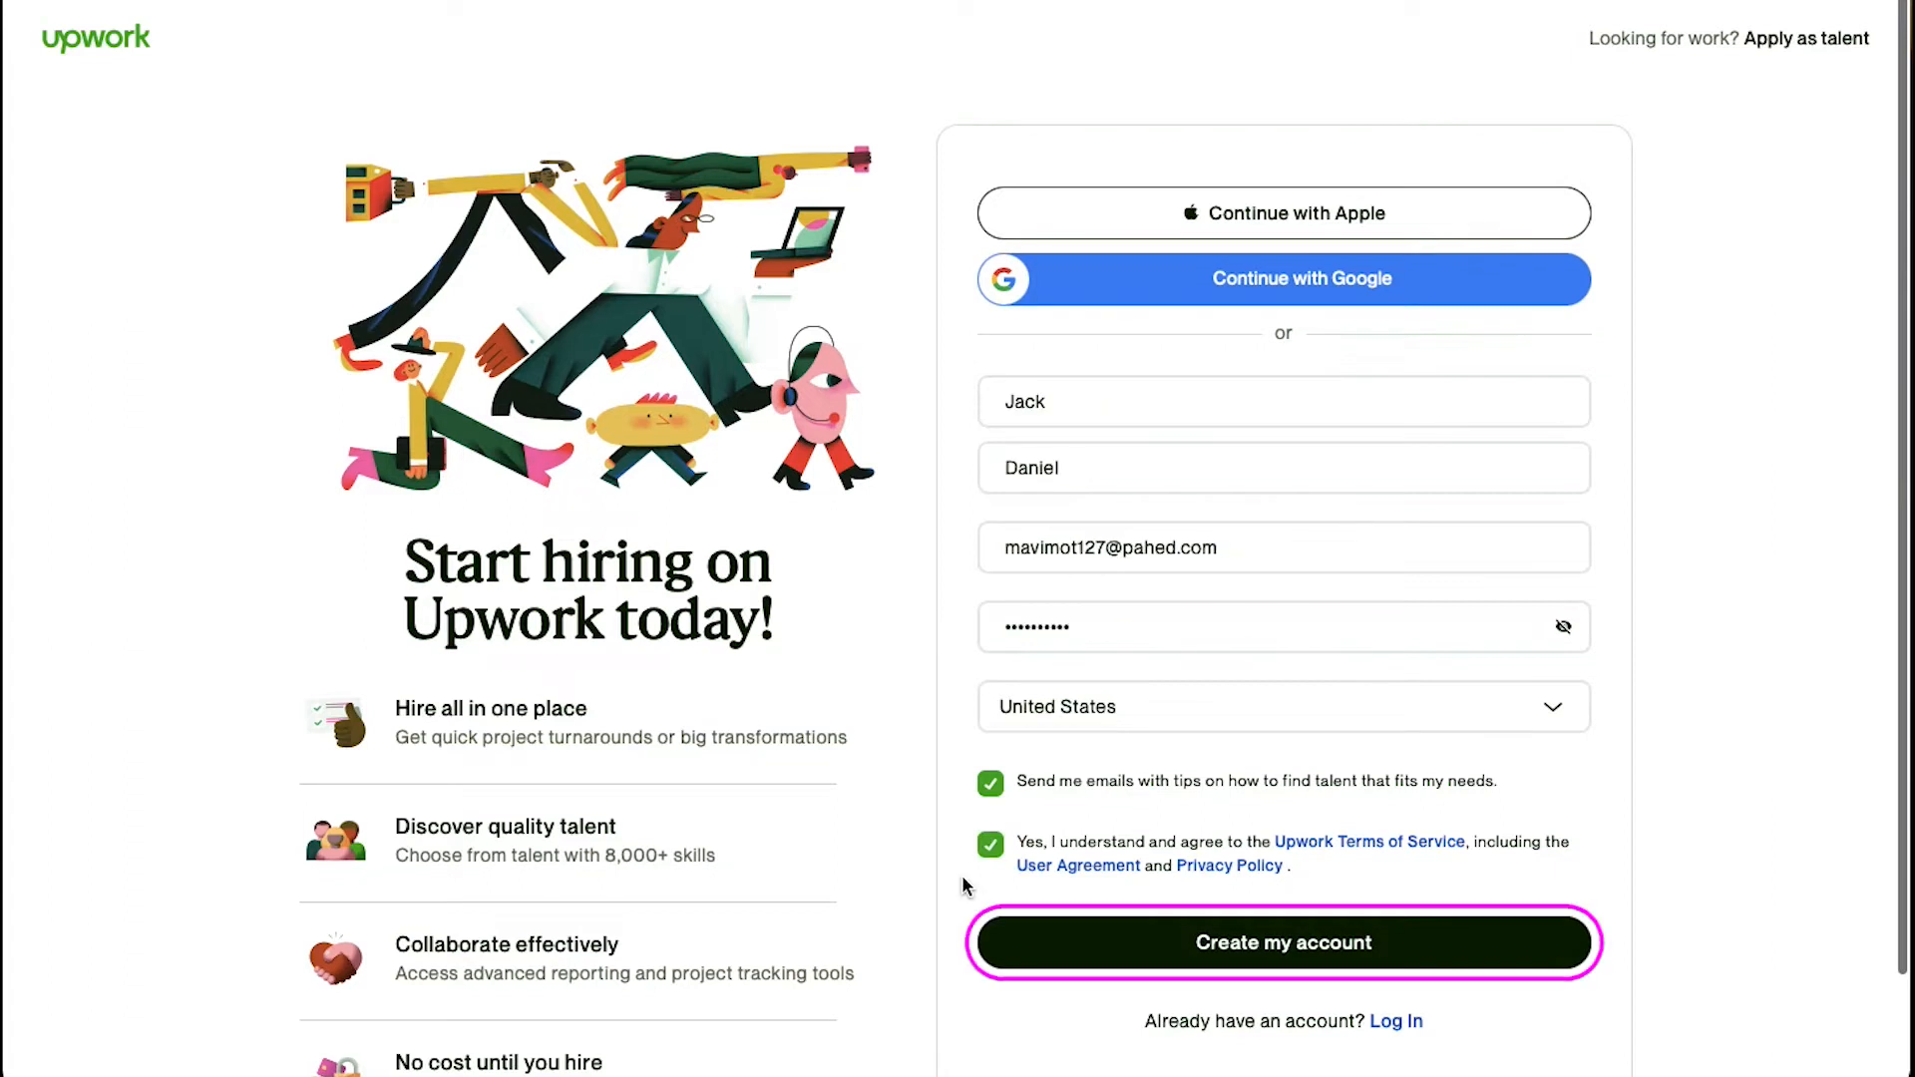
{"action": "left_click", "coordinate": [1215, 940]}
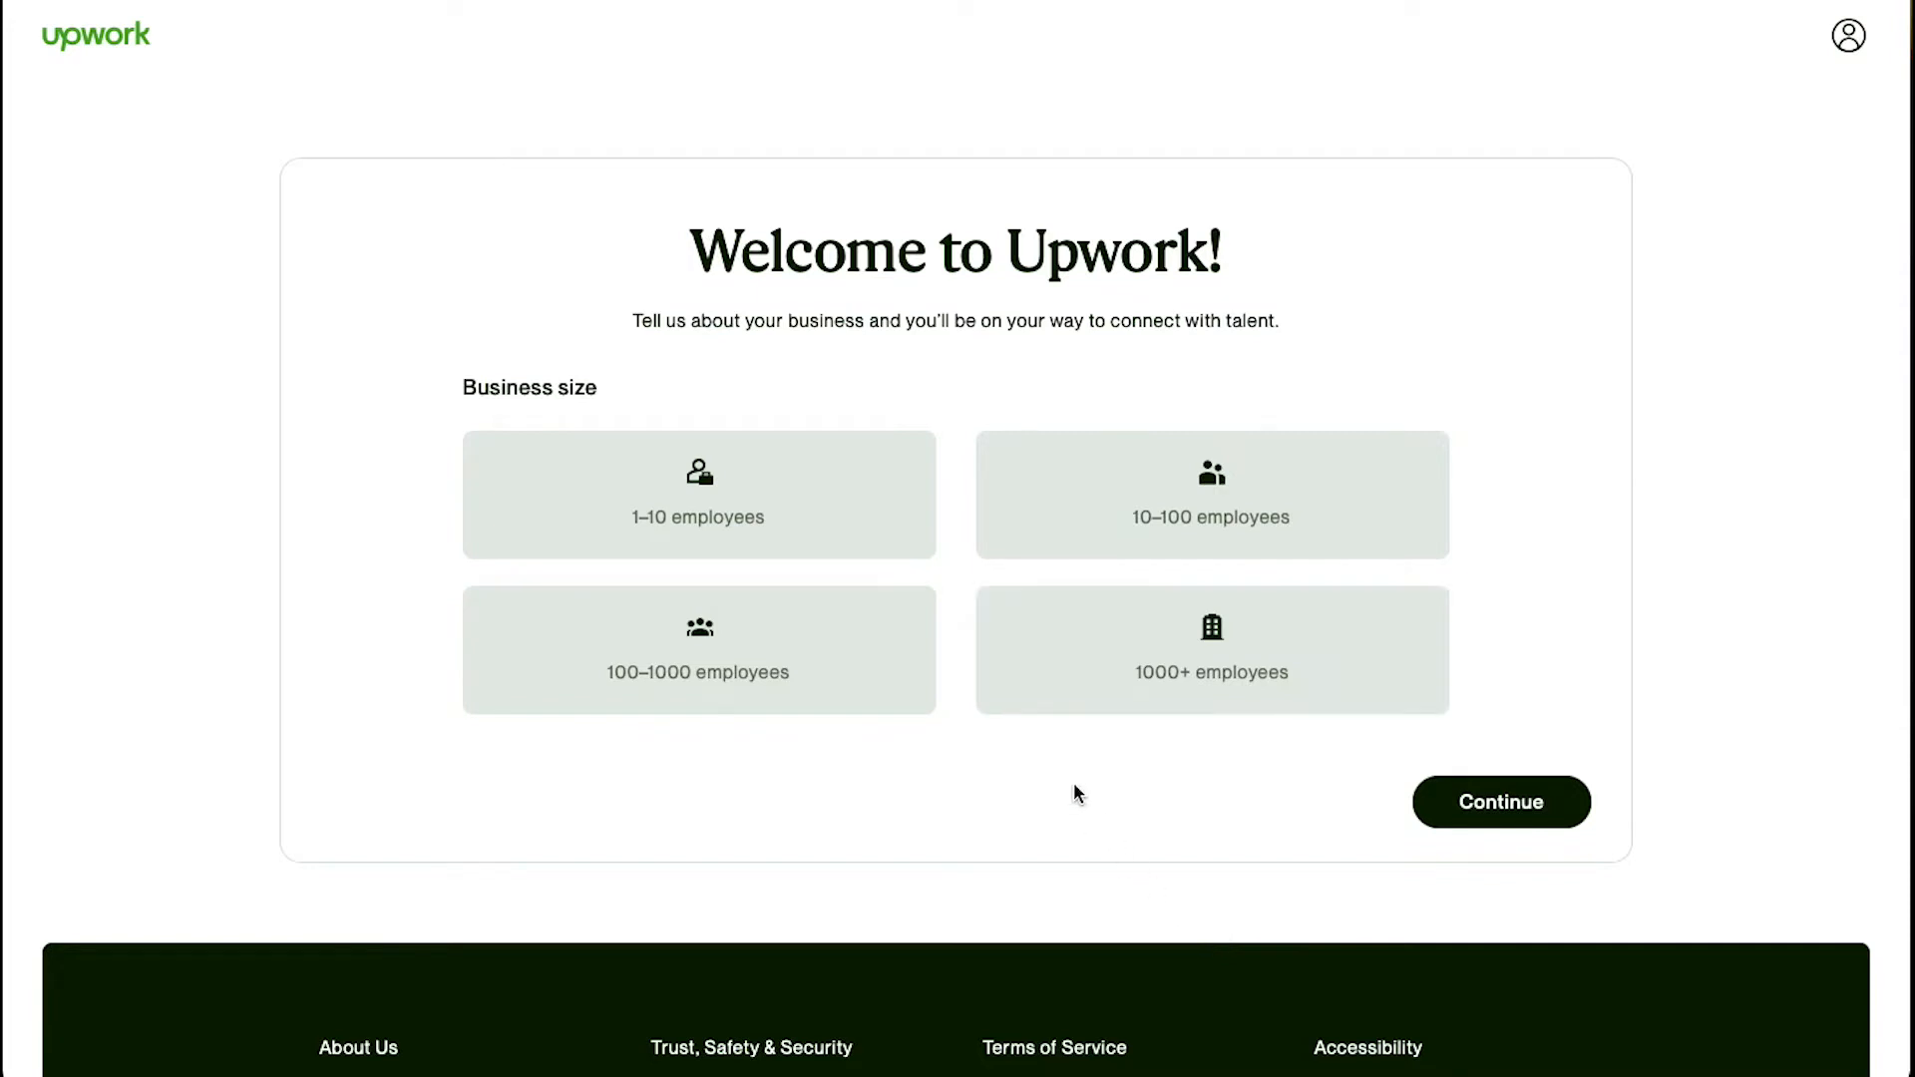
Step: Set the business size to 1–10 employees and submit the job headline "Need a website designer for wordpress"
{"action": "left_click", "coordinate": [849, 519]}
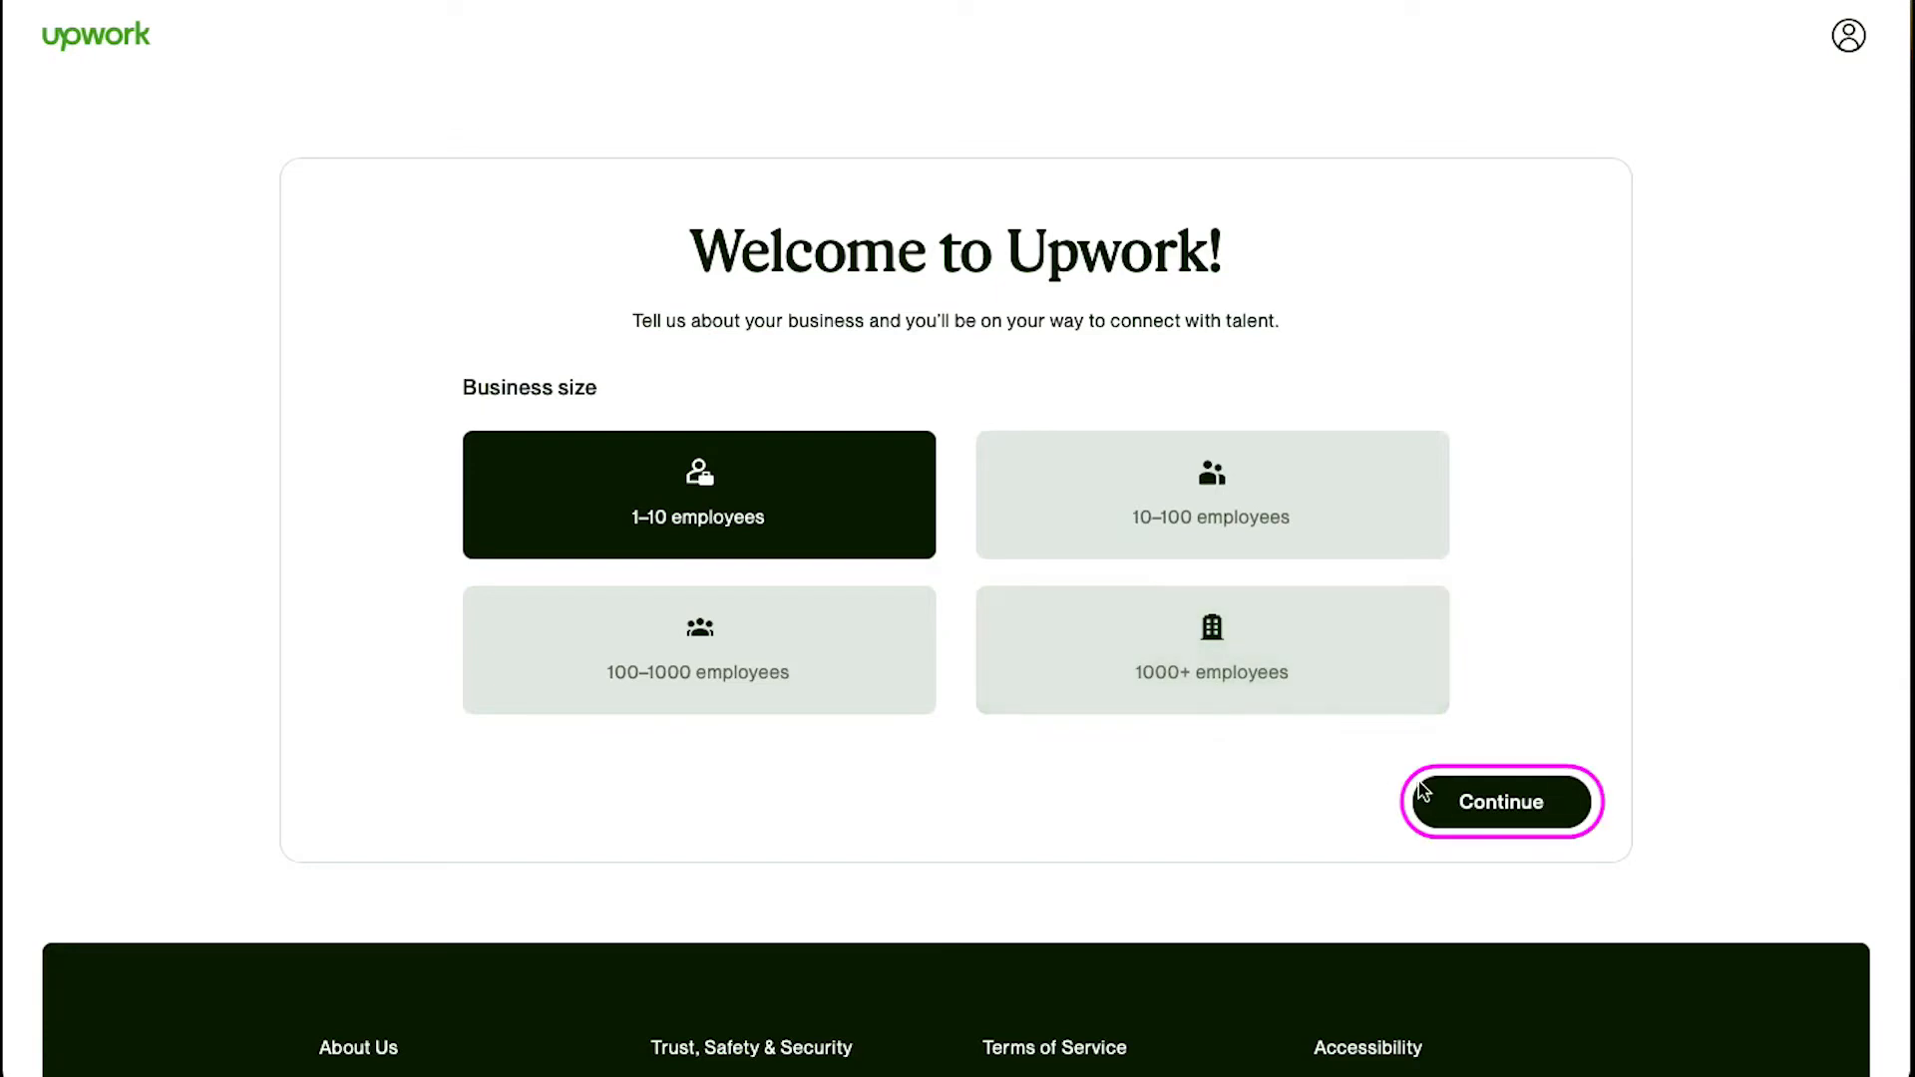
{"action": "left_click", "coordinate": [1463, 807]}
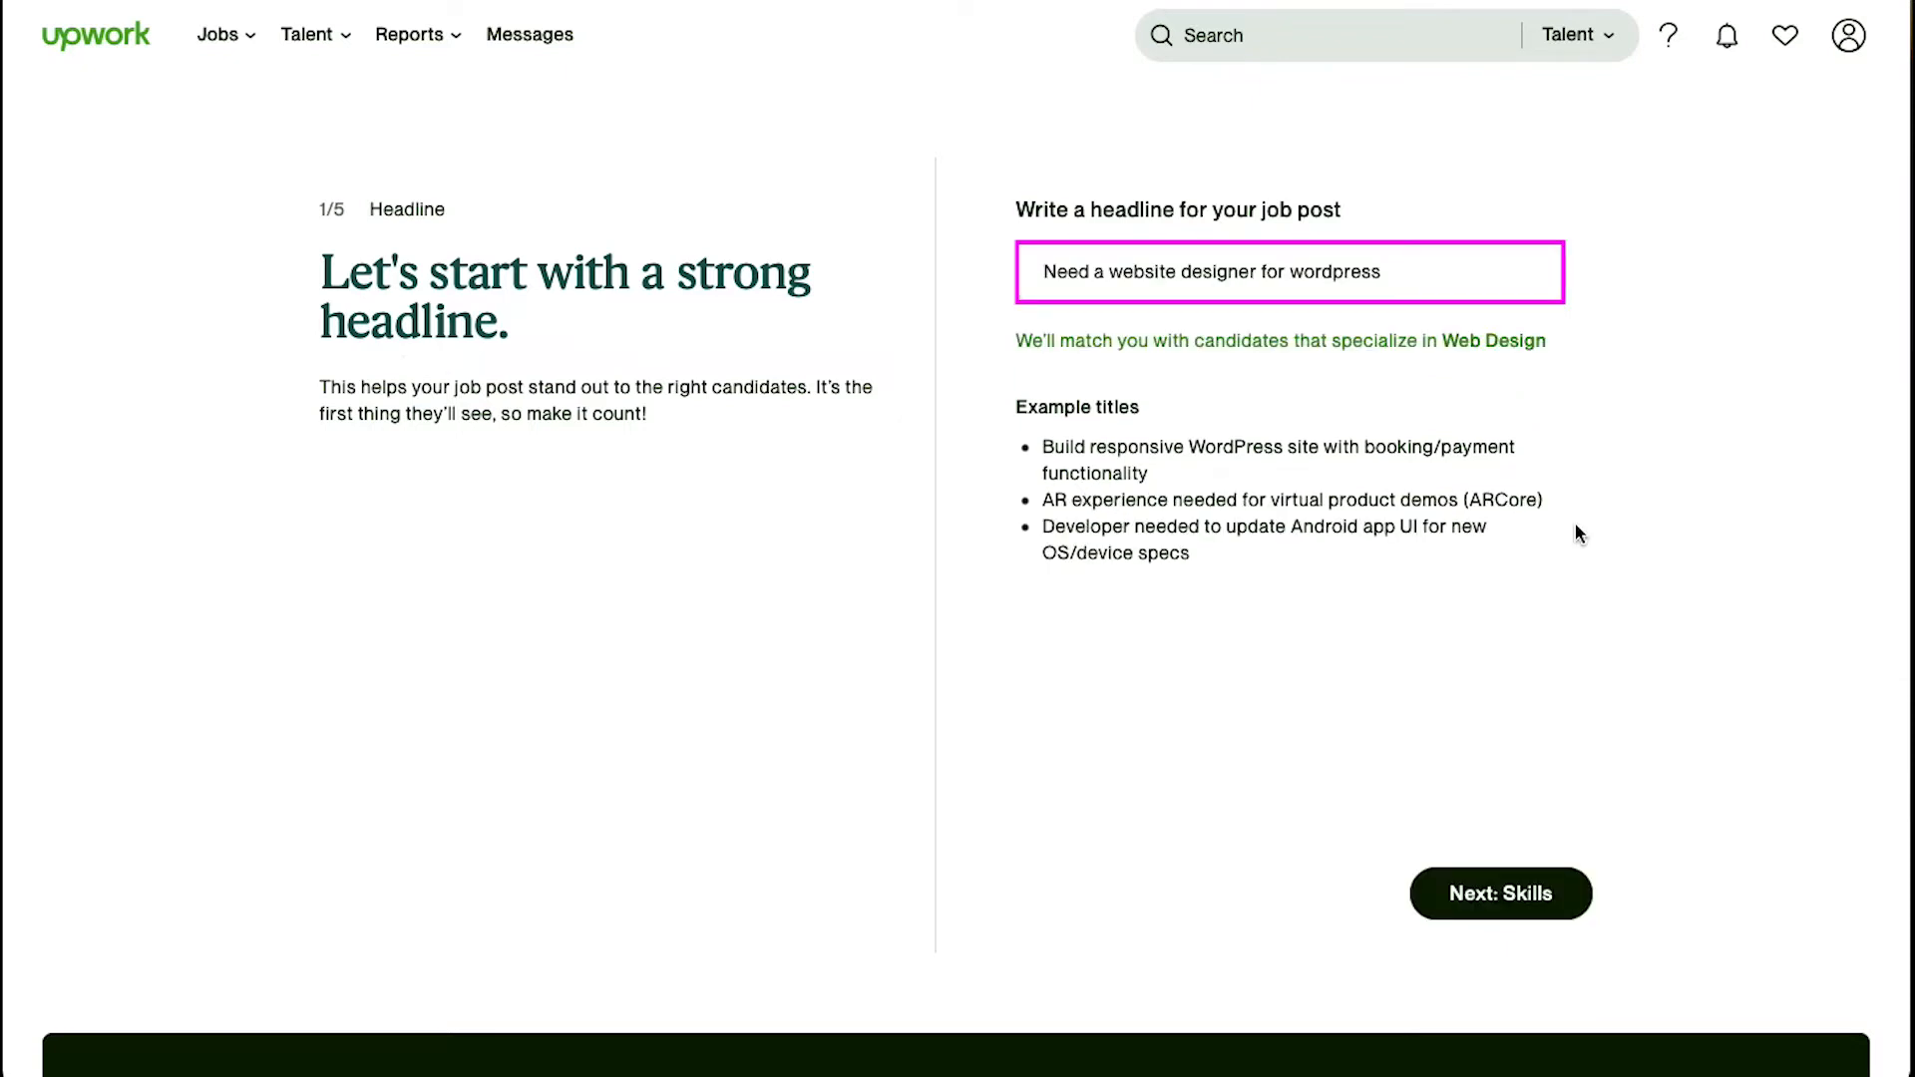
{"action": "left_click", "coordinate": [1518, 882]}
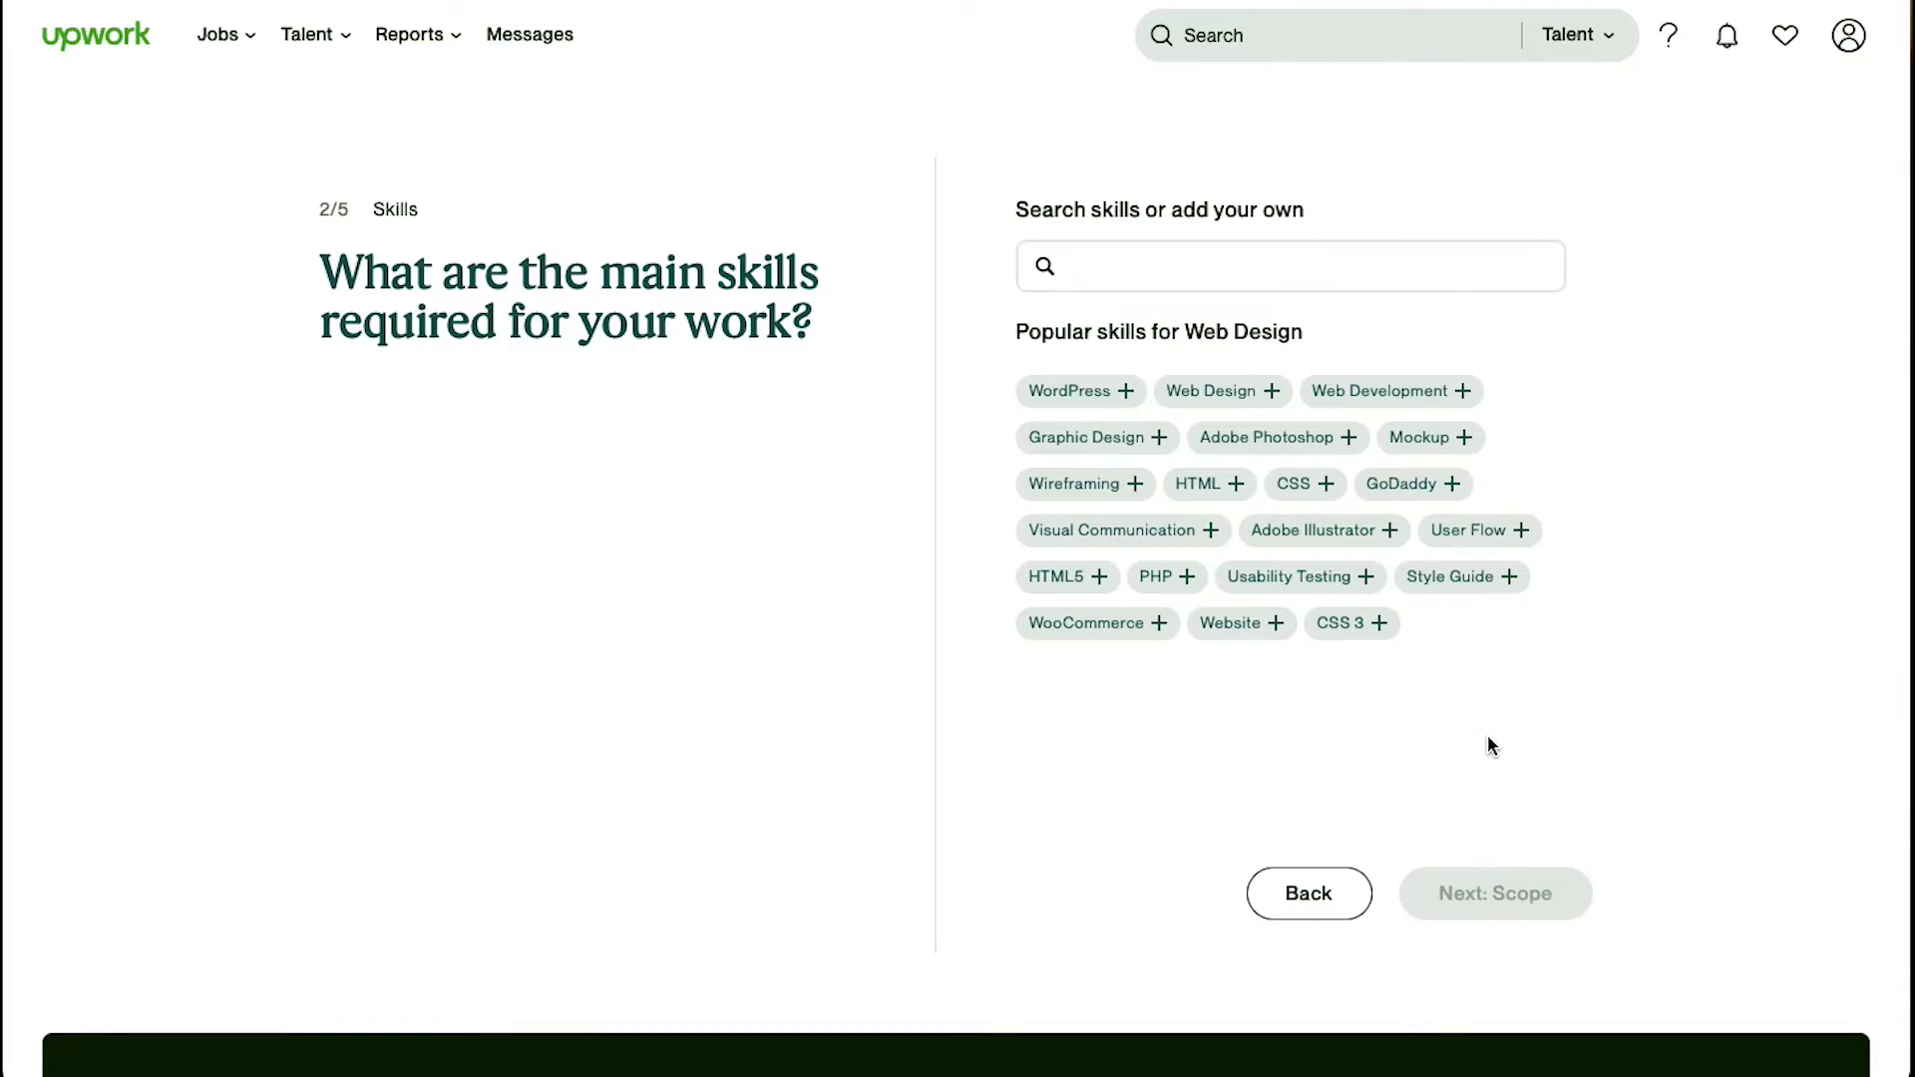
Step: Add WordPress, Web Design, Web Development and Graphic Design as the required skills and proceed to the scope
{"action": "left_click", "coordinate": [1350, 255]}
{"action": "type", "text": "wordpress"}
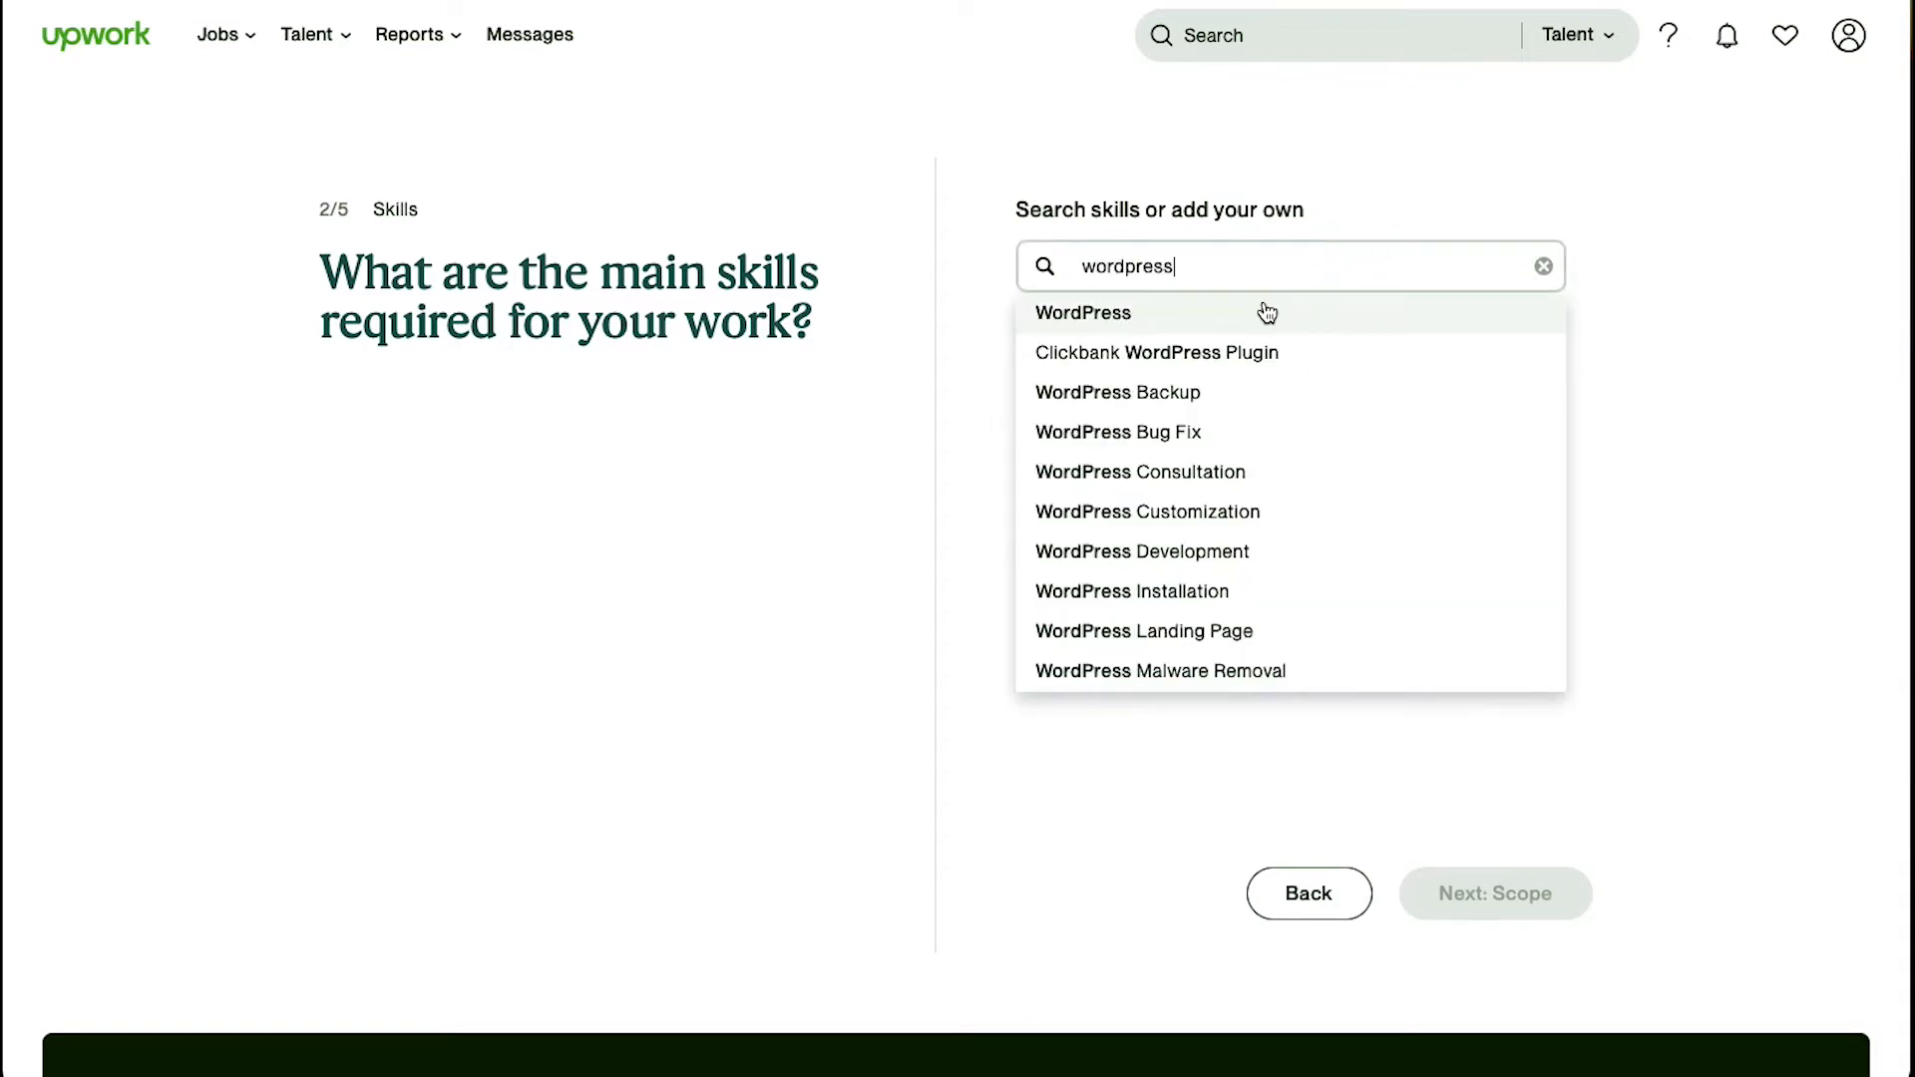
{"action": "left_click", "coordinate": [1266, 313]}
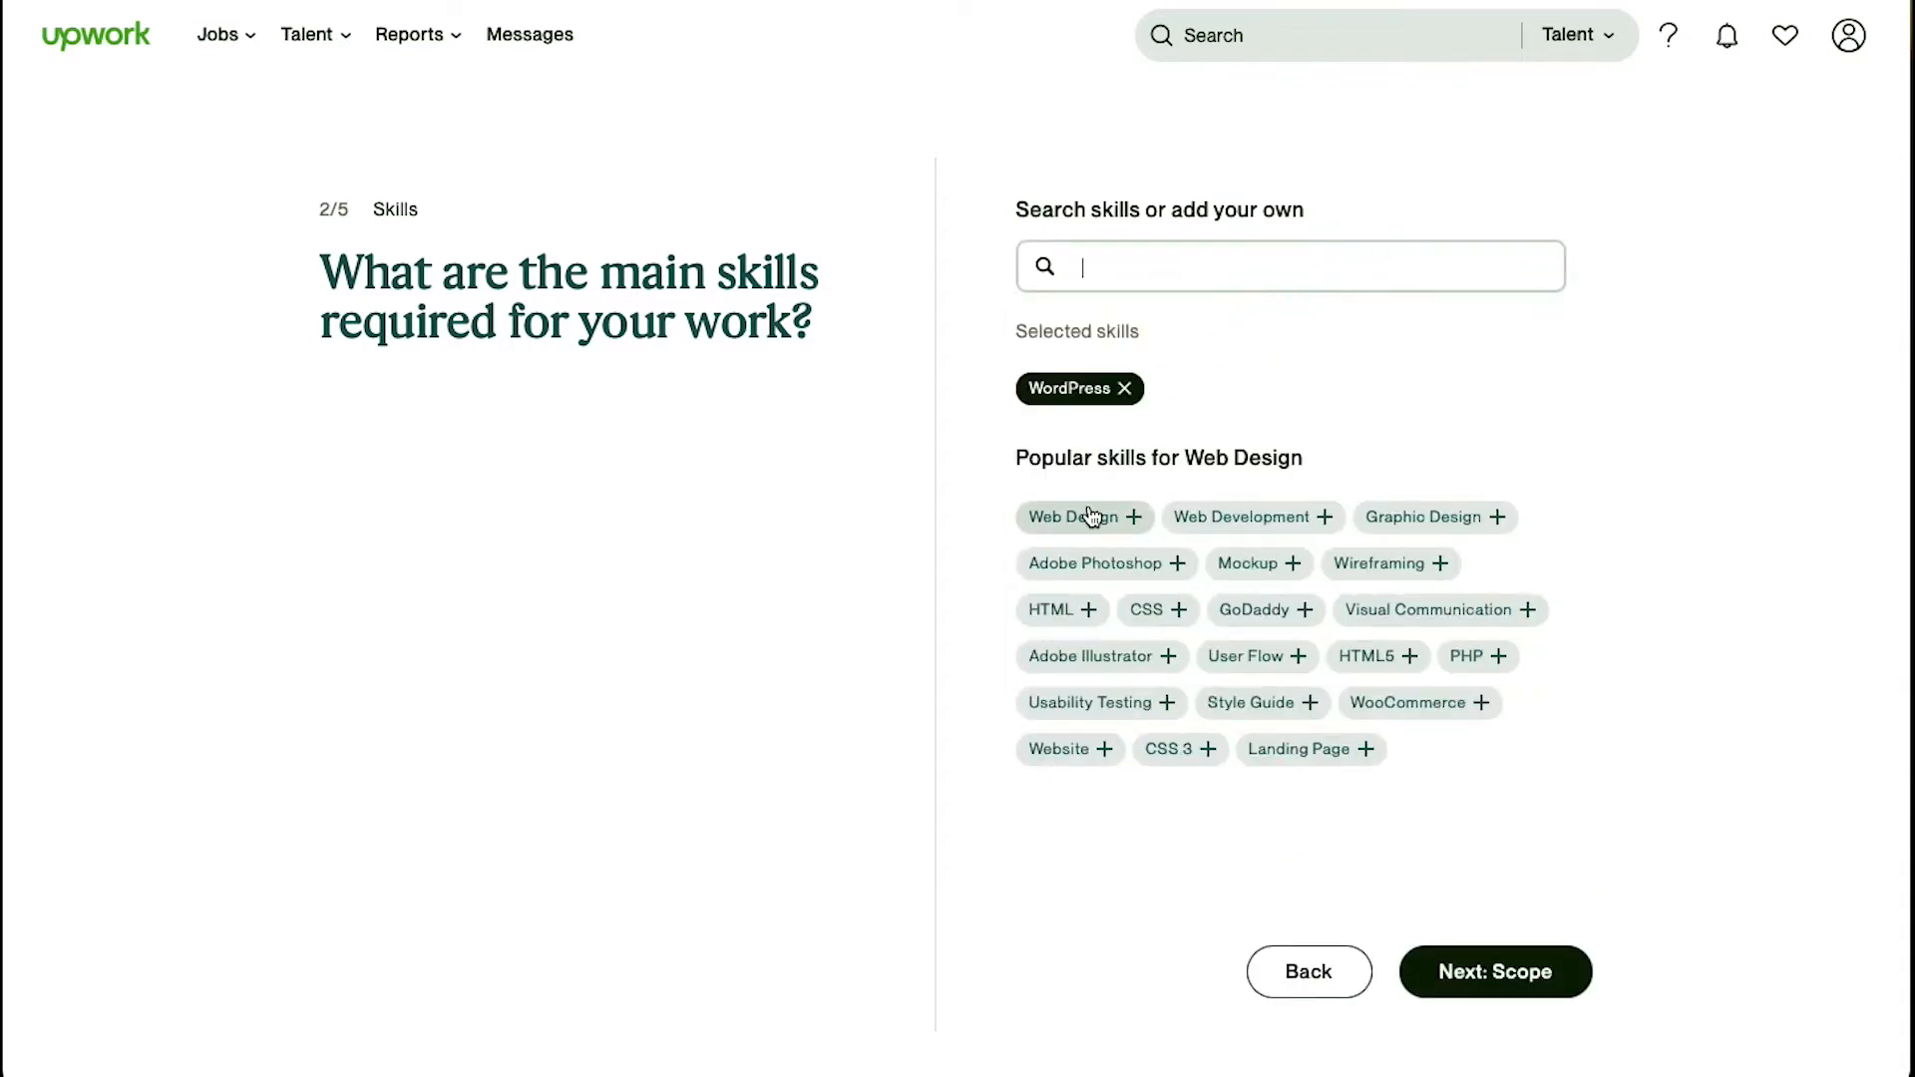
{"action": "left_click", "coordinate": [1091, 517]}
{"action": "left_click", "coordinate": [1091, 517]}
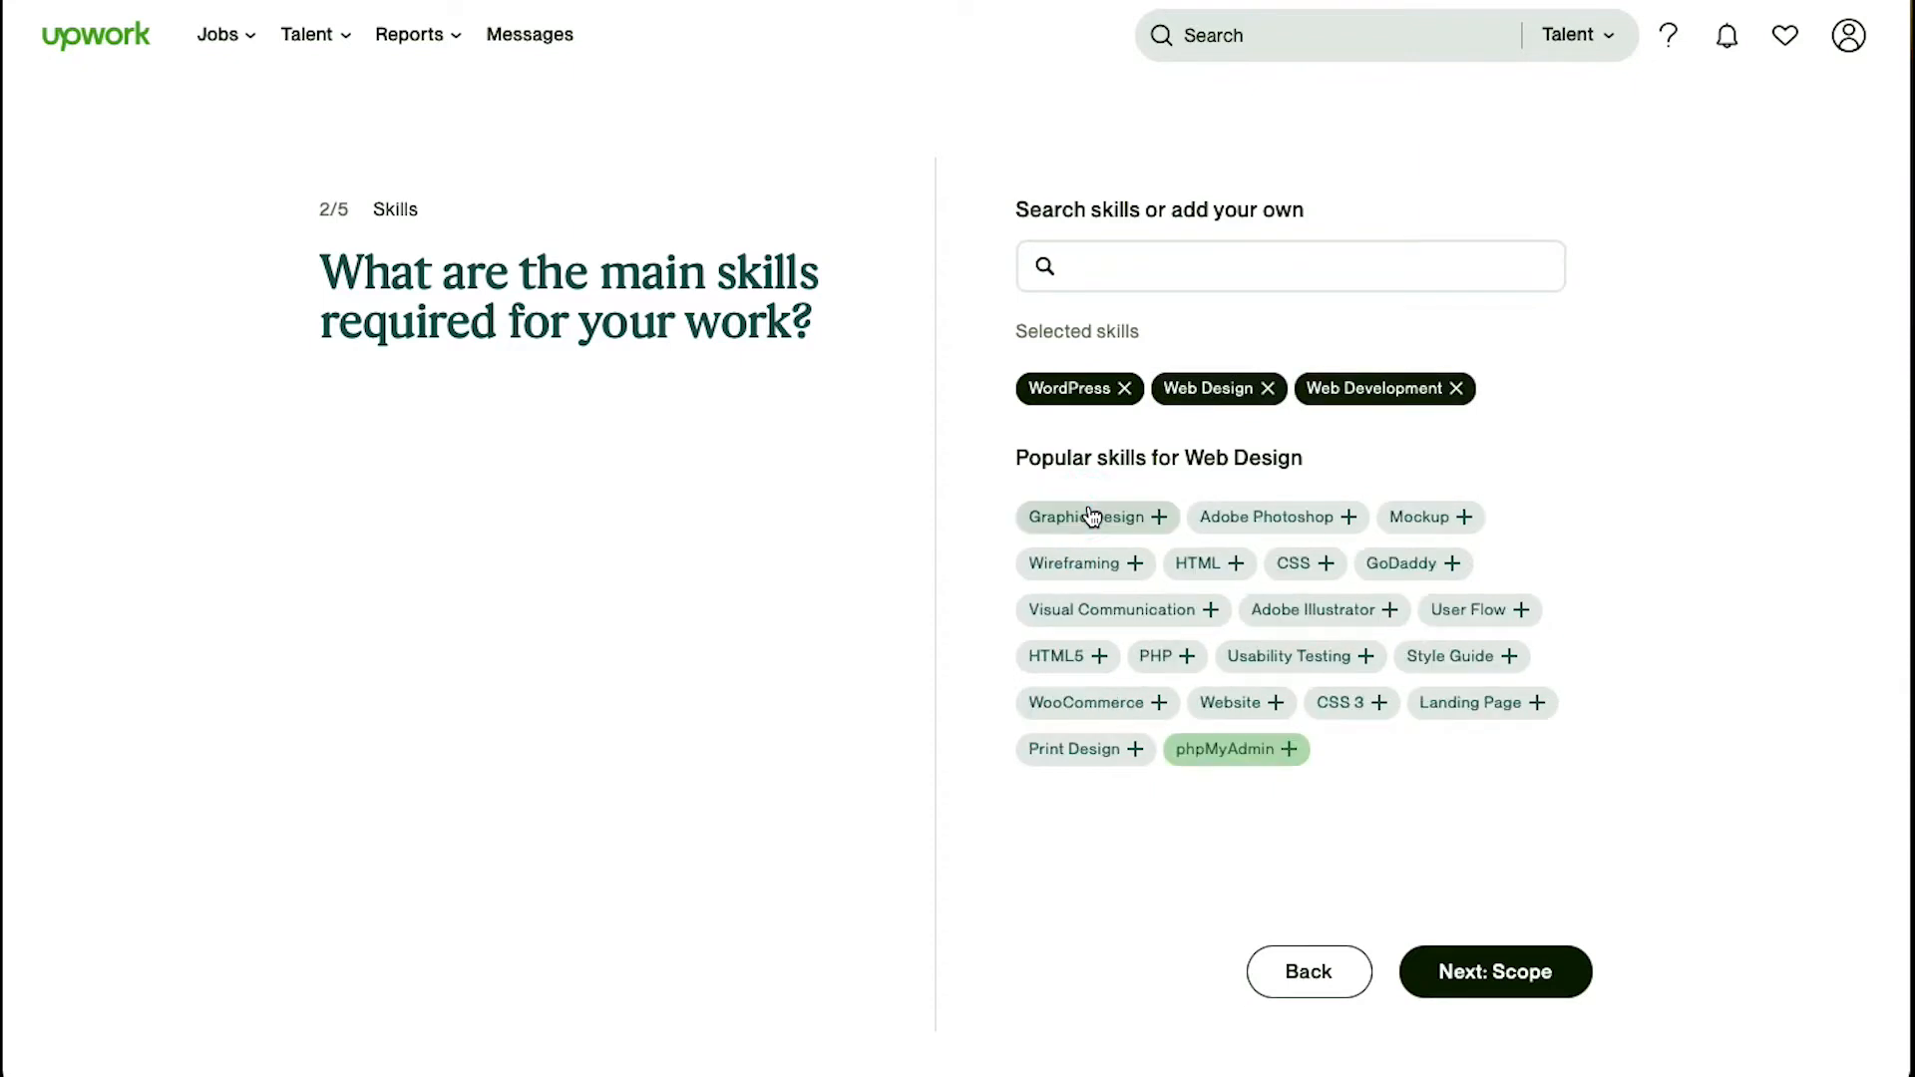
{"action": "left_click", "coordinate": [1091, 517]}
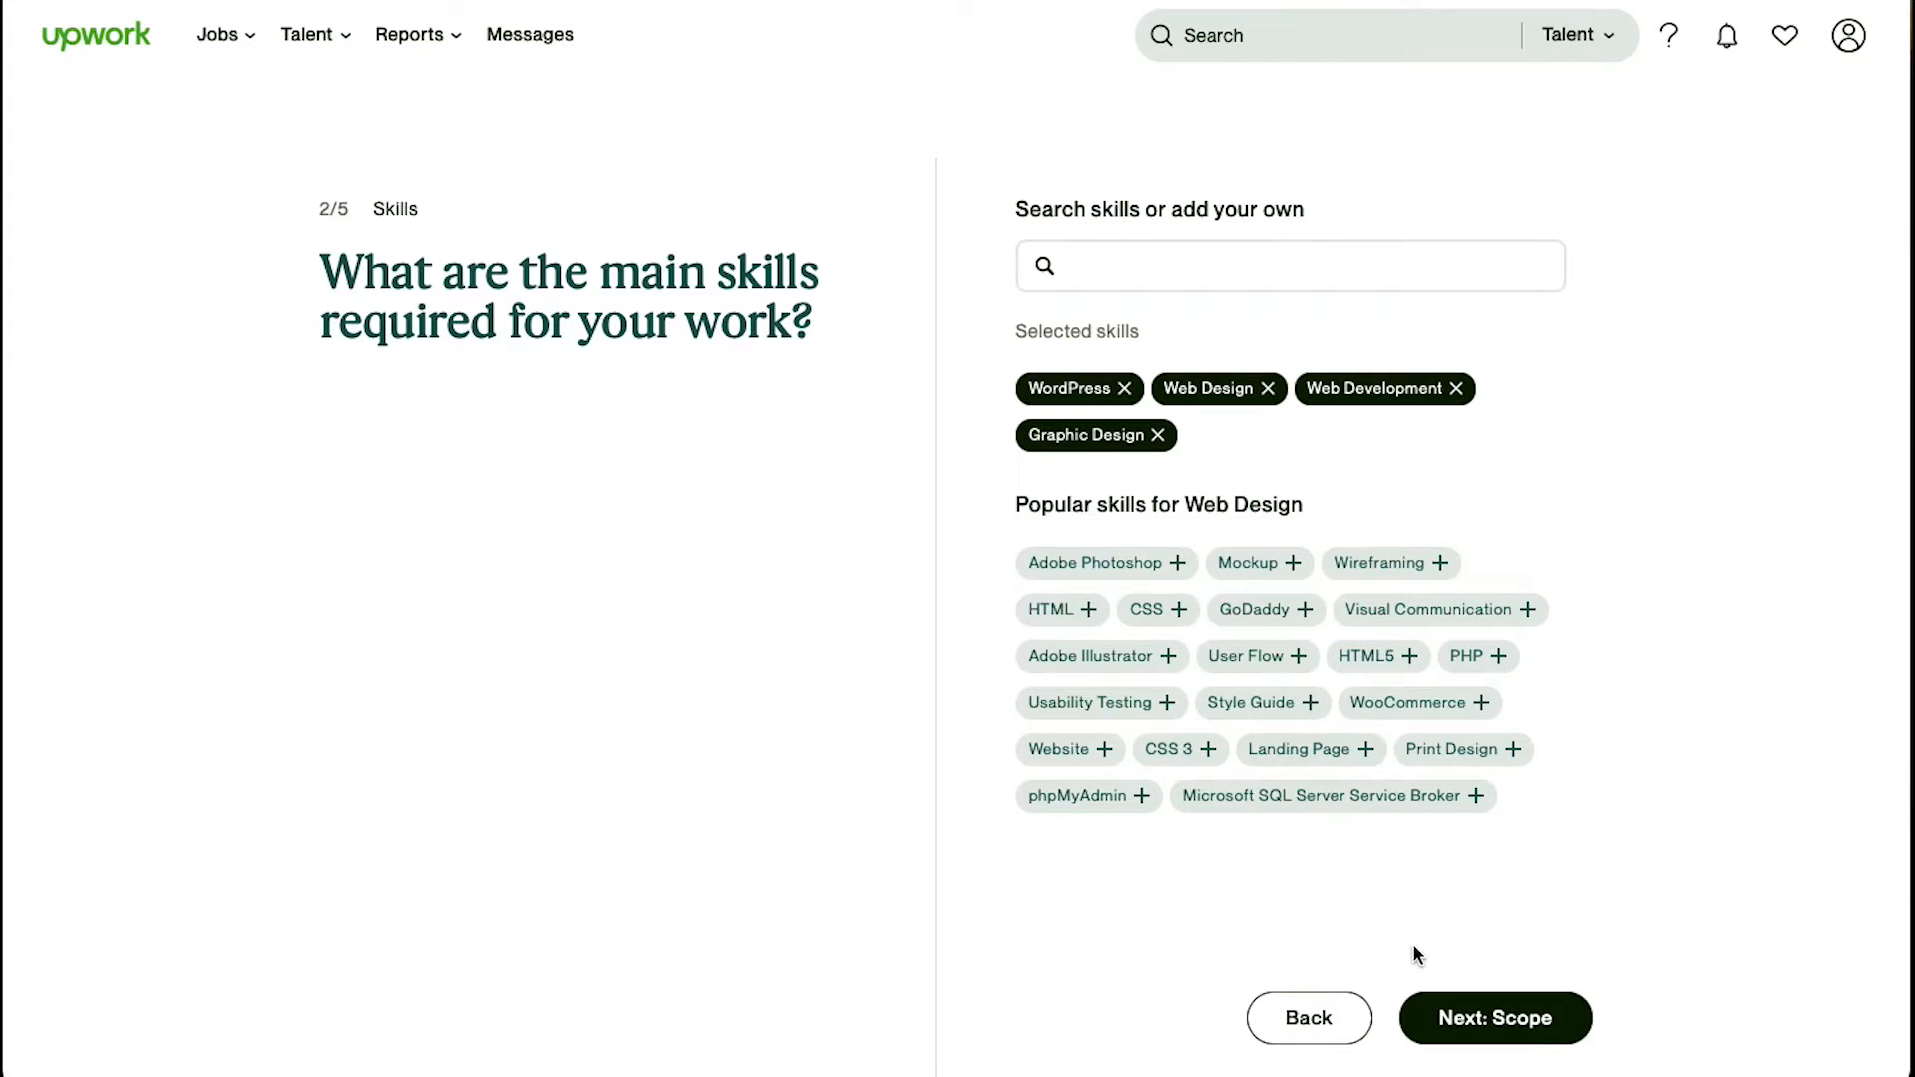
{"action": "left_click", "coordinate": [1481, 1027]}
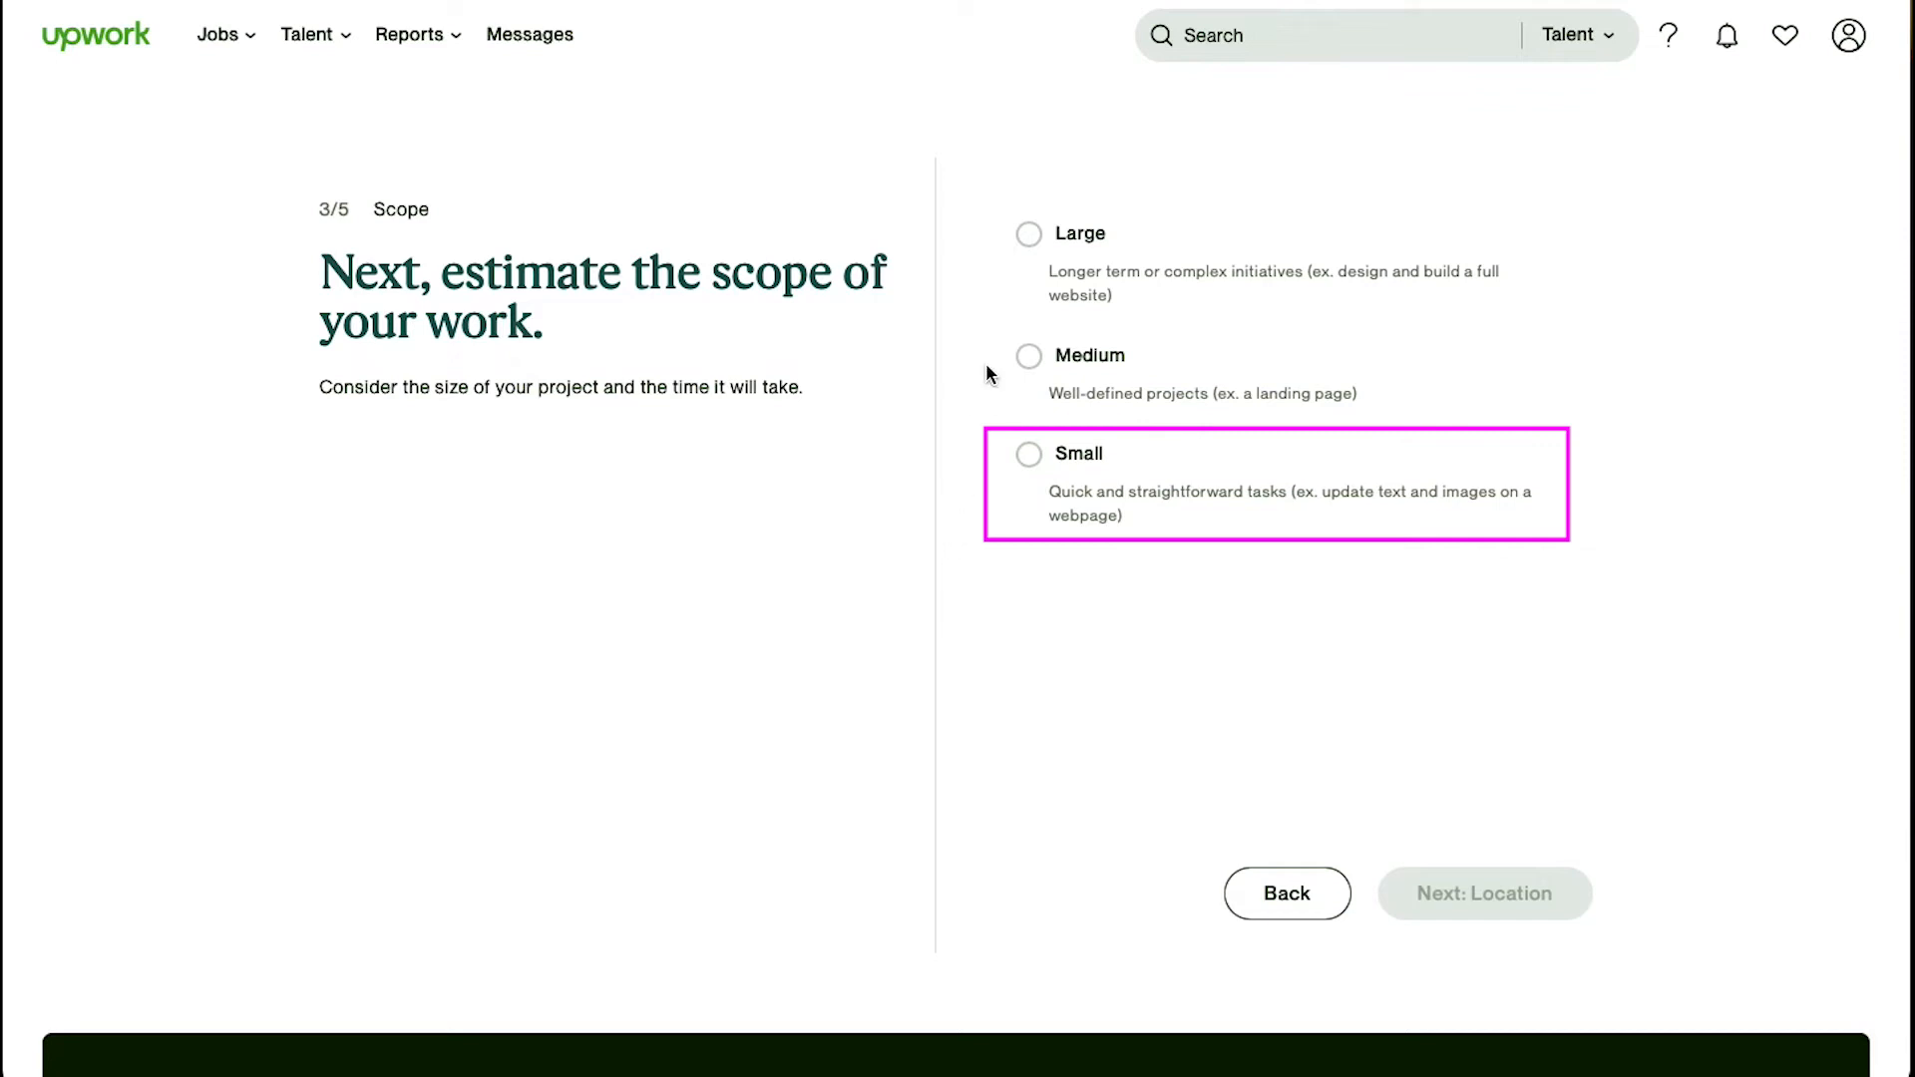
Step: Set the job scope to Large, More than 6 months and Entry level, and limit the talent location to U.S. only
{"action": "left_click", "coordinate": [1027, 237]}
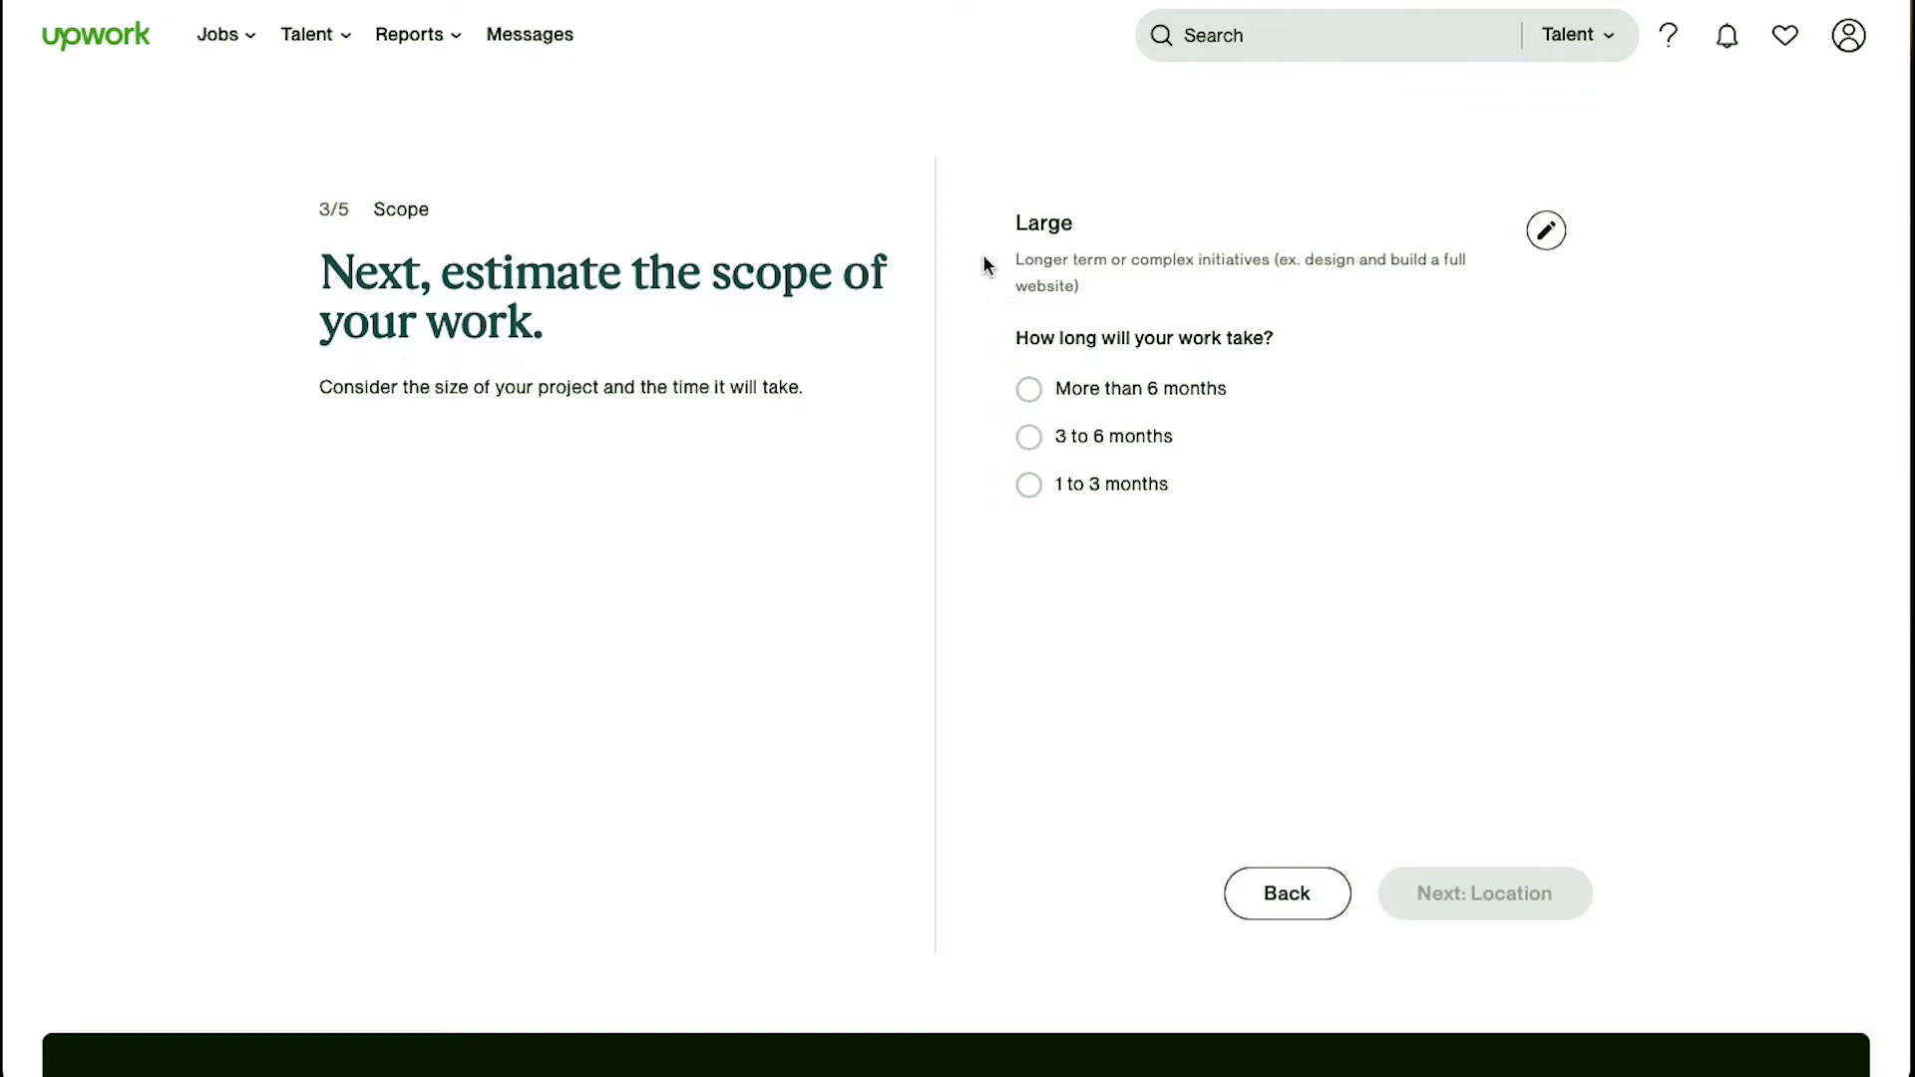
{"action": "left_click", "coordinate": [1029, 390]}
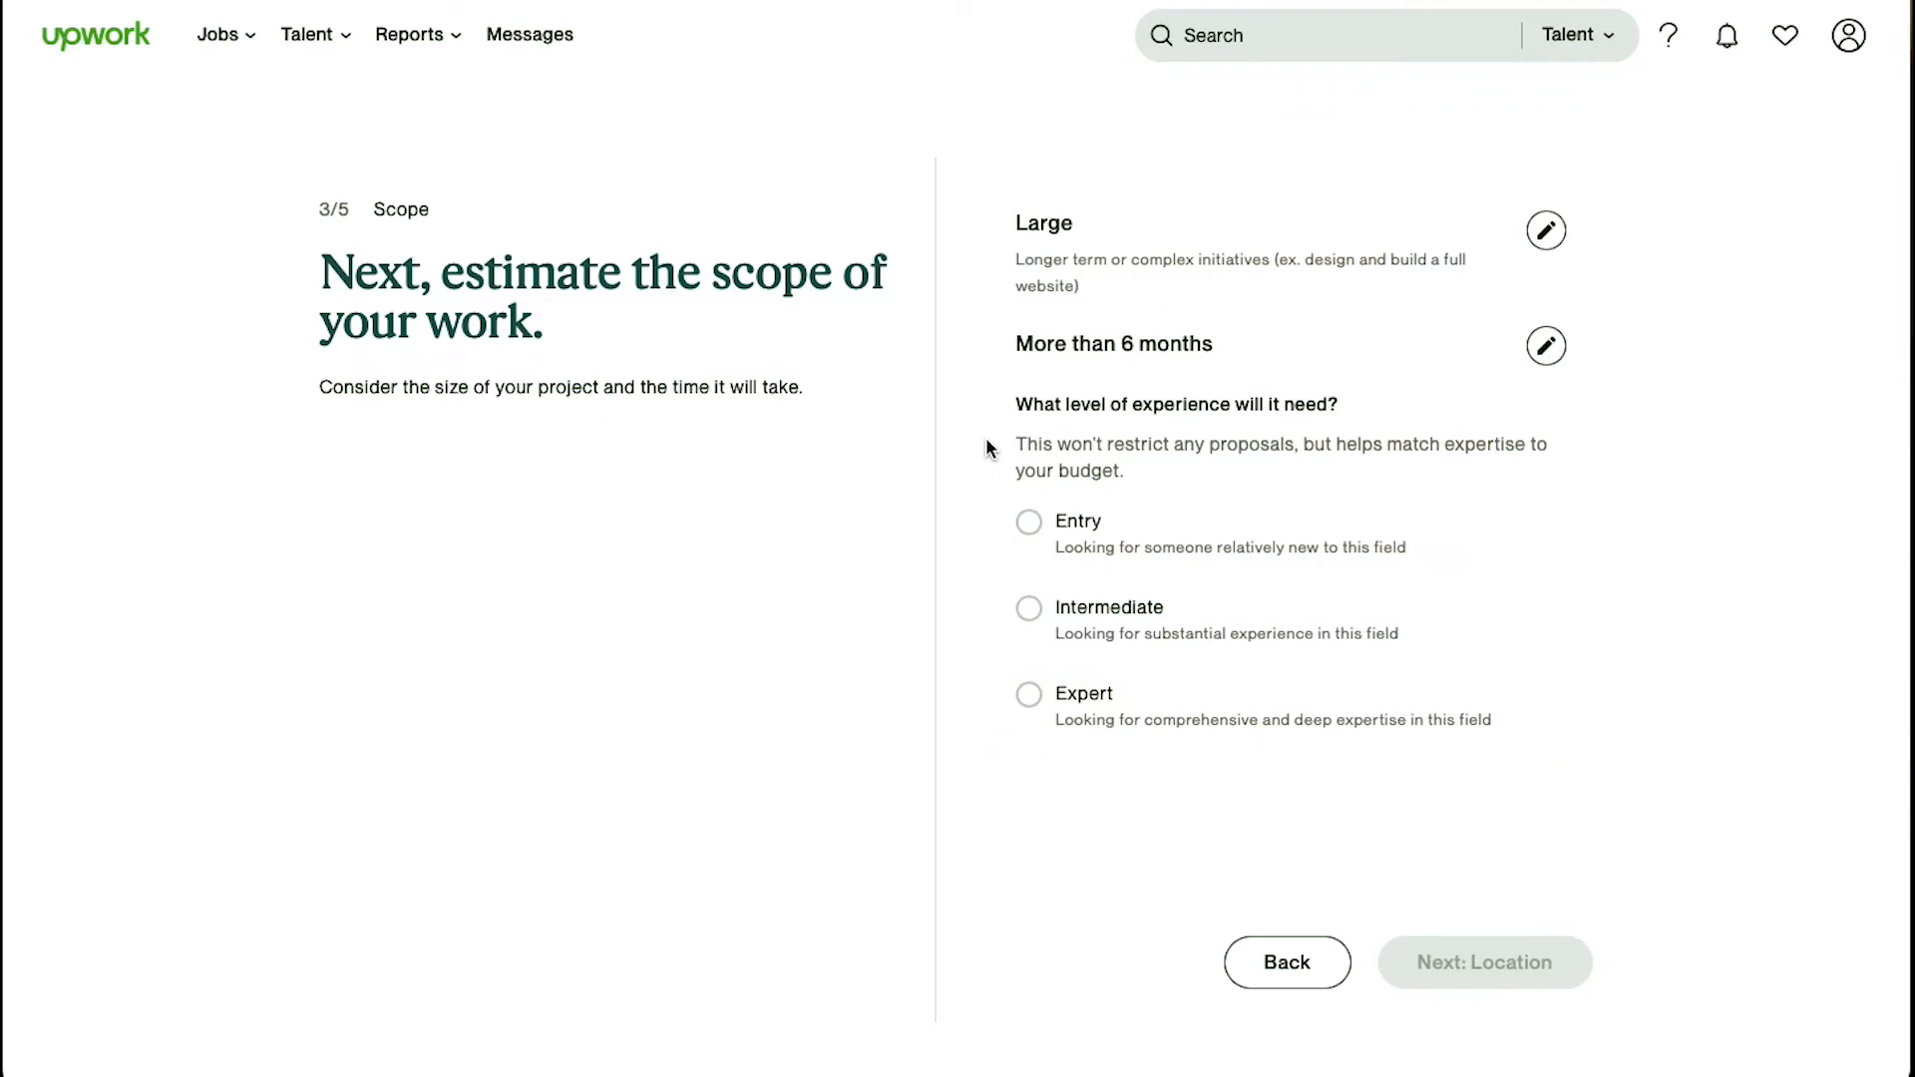
{"action": "left_click", "coordinate": [1028, 522]}
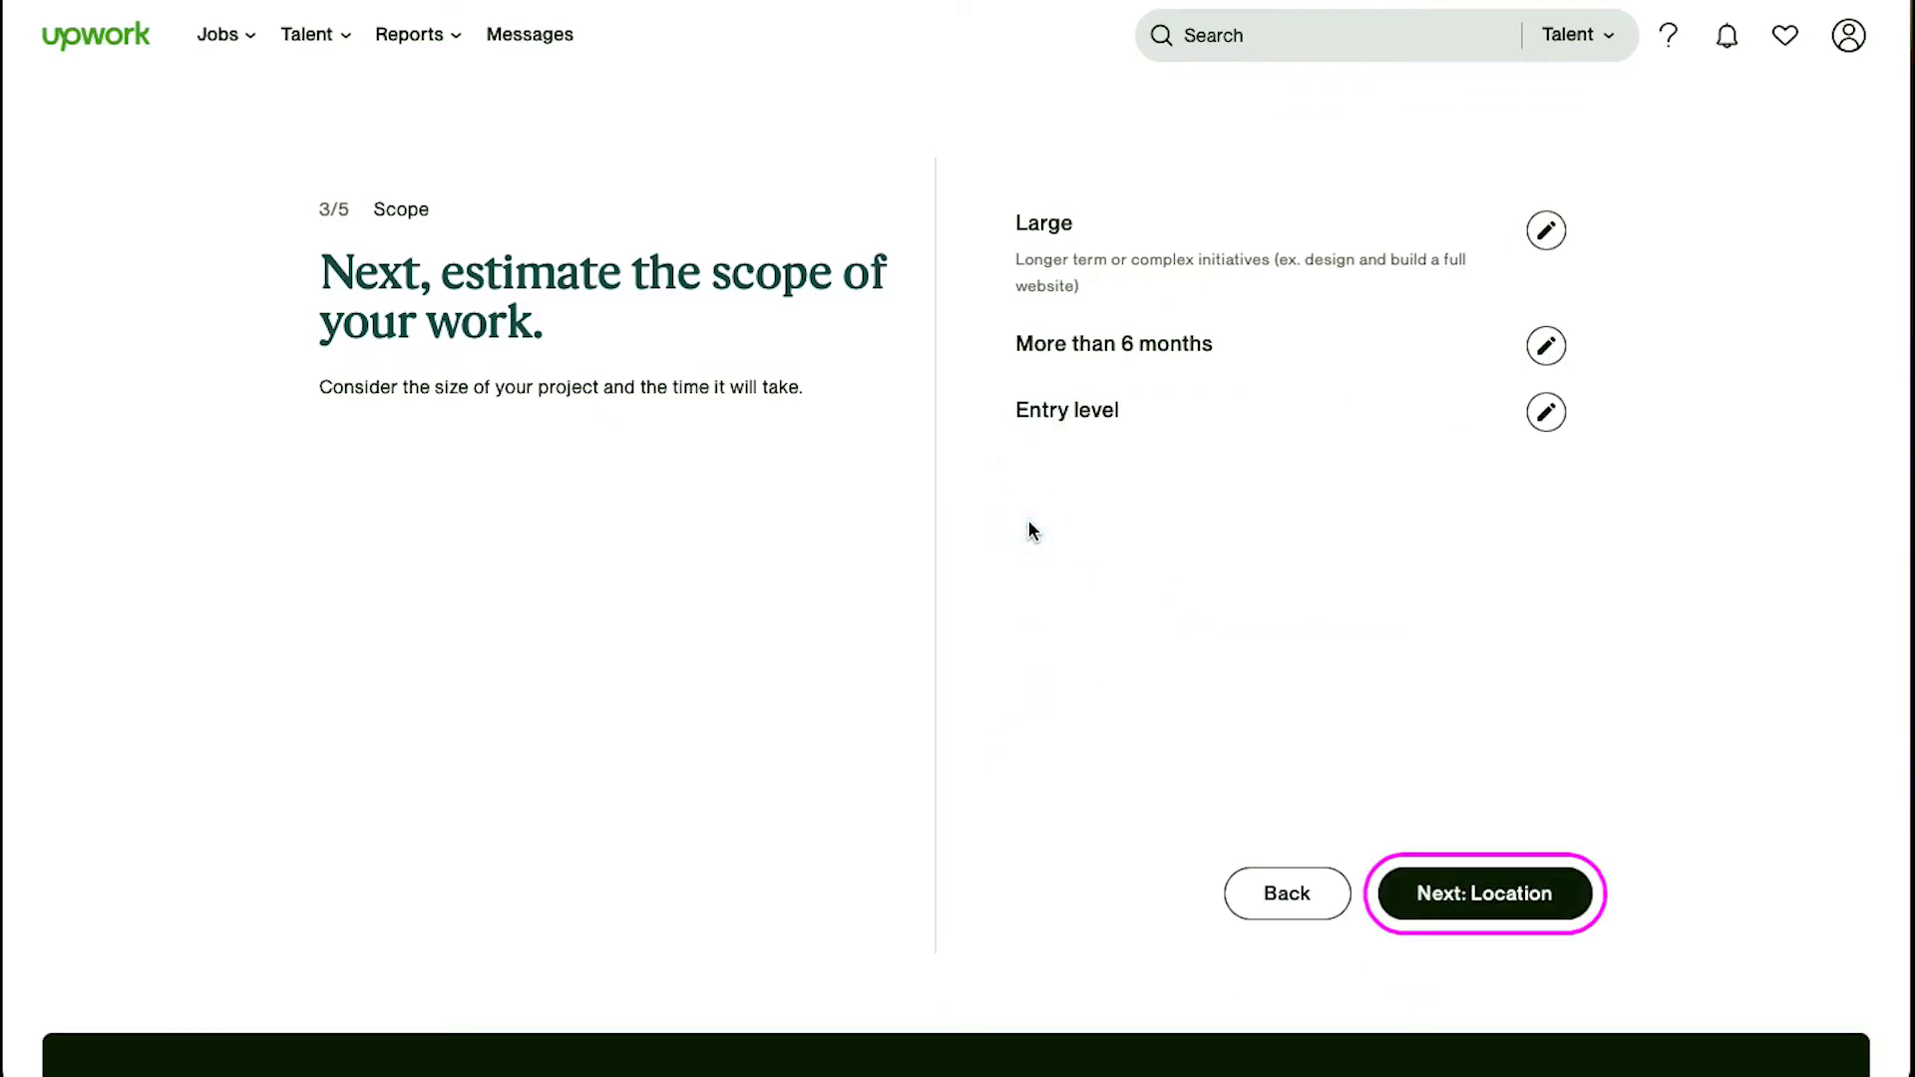
{"action": "left_click", "coordinate": [1453, 890]}
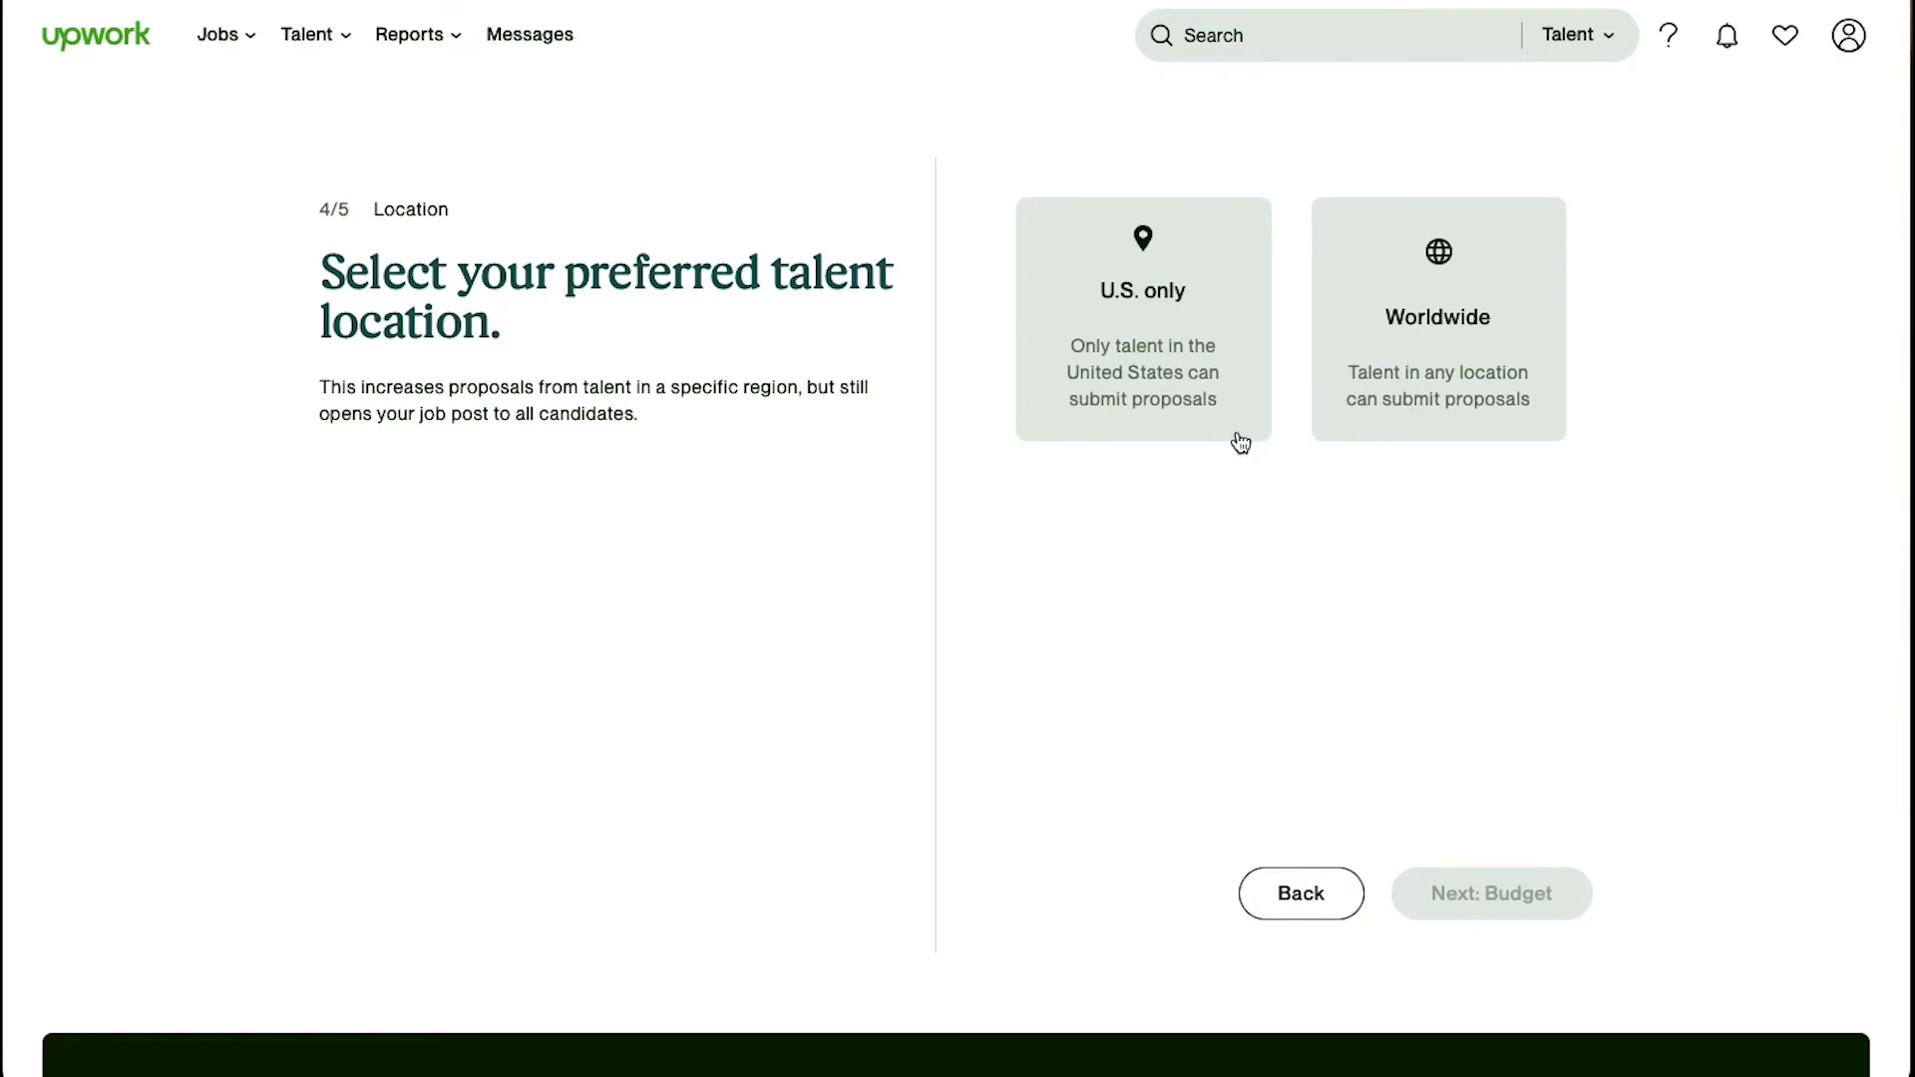
{"action": "left_click", "coordinate": [1206, 377]}
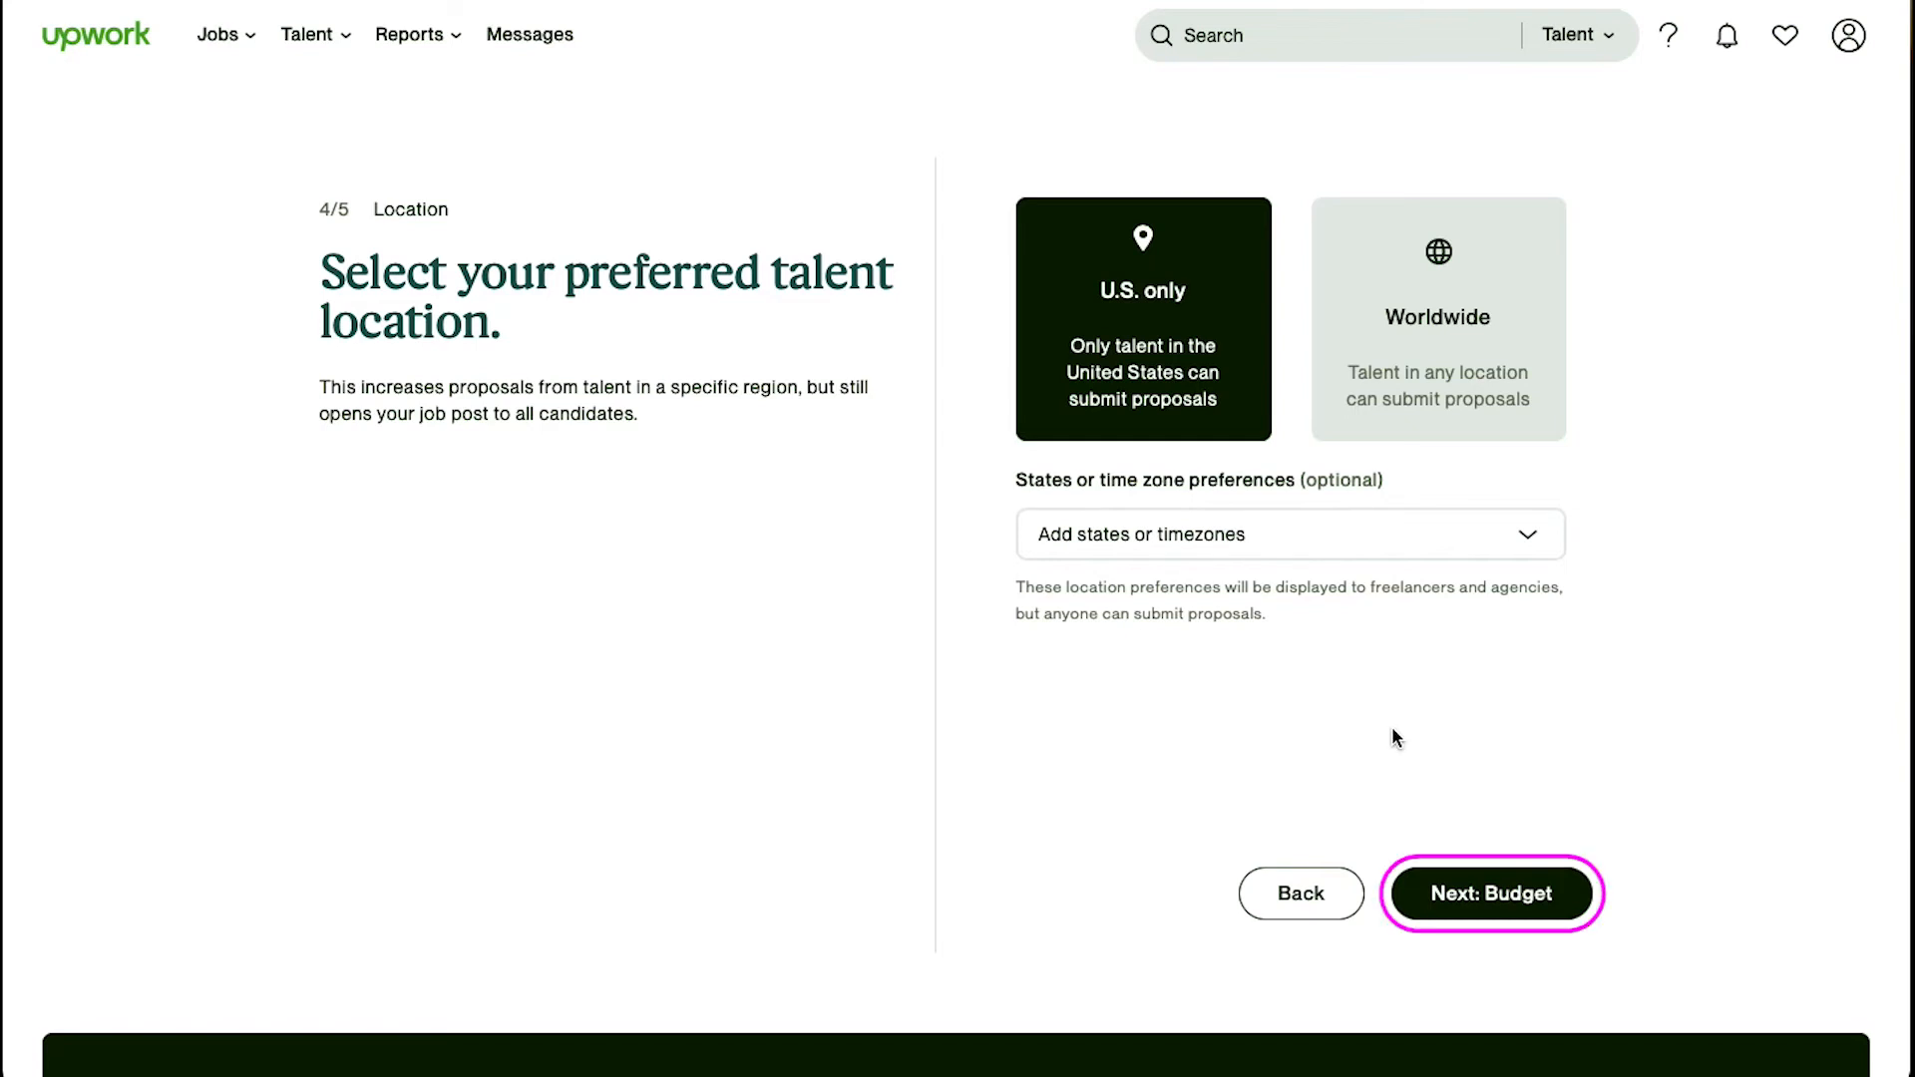
{"action": "left_click", "coordinate": [1493, 895]}
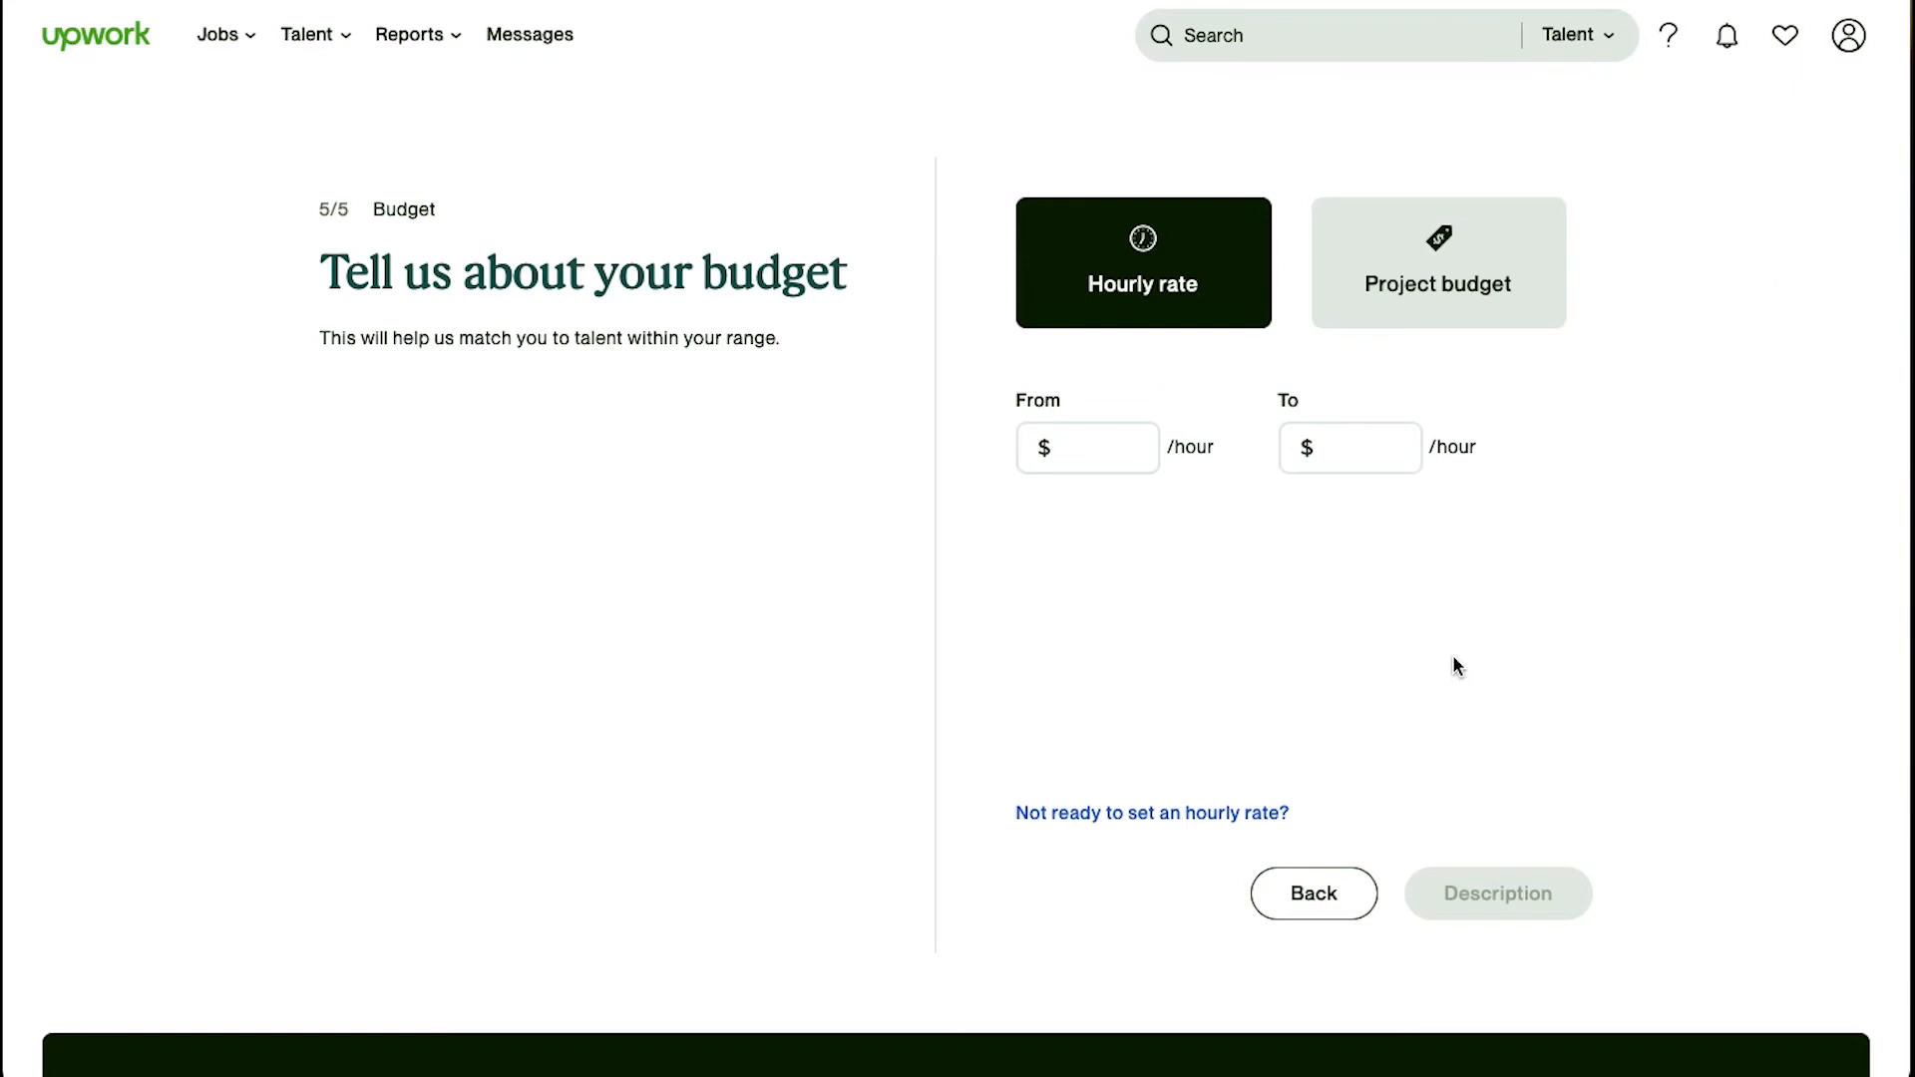
Step: Choose a project budget with a maximum of $100 and continue to the job description
{"action": "left_click", "coordinate": [1460, 248]}
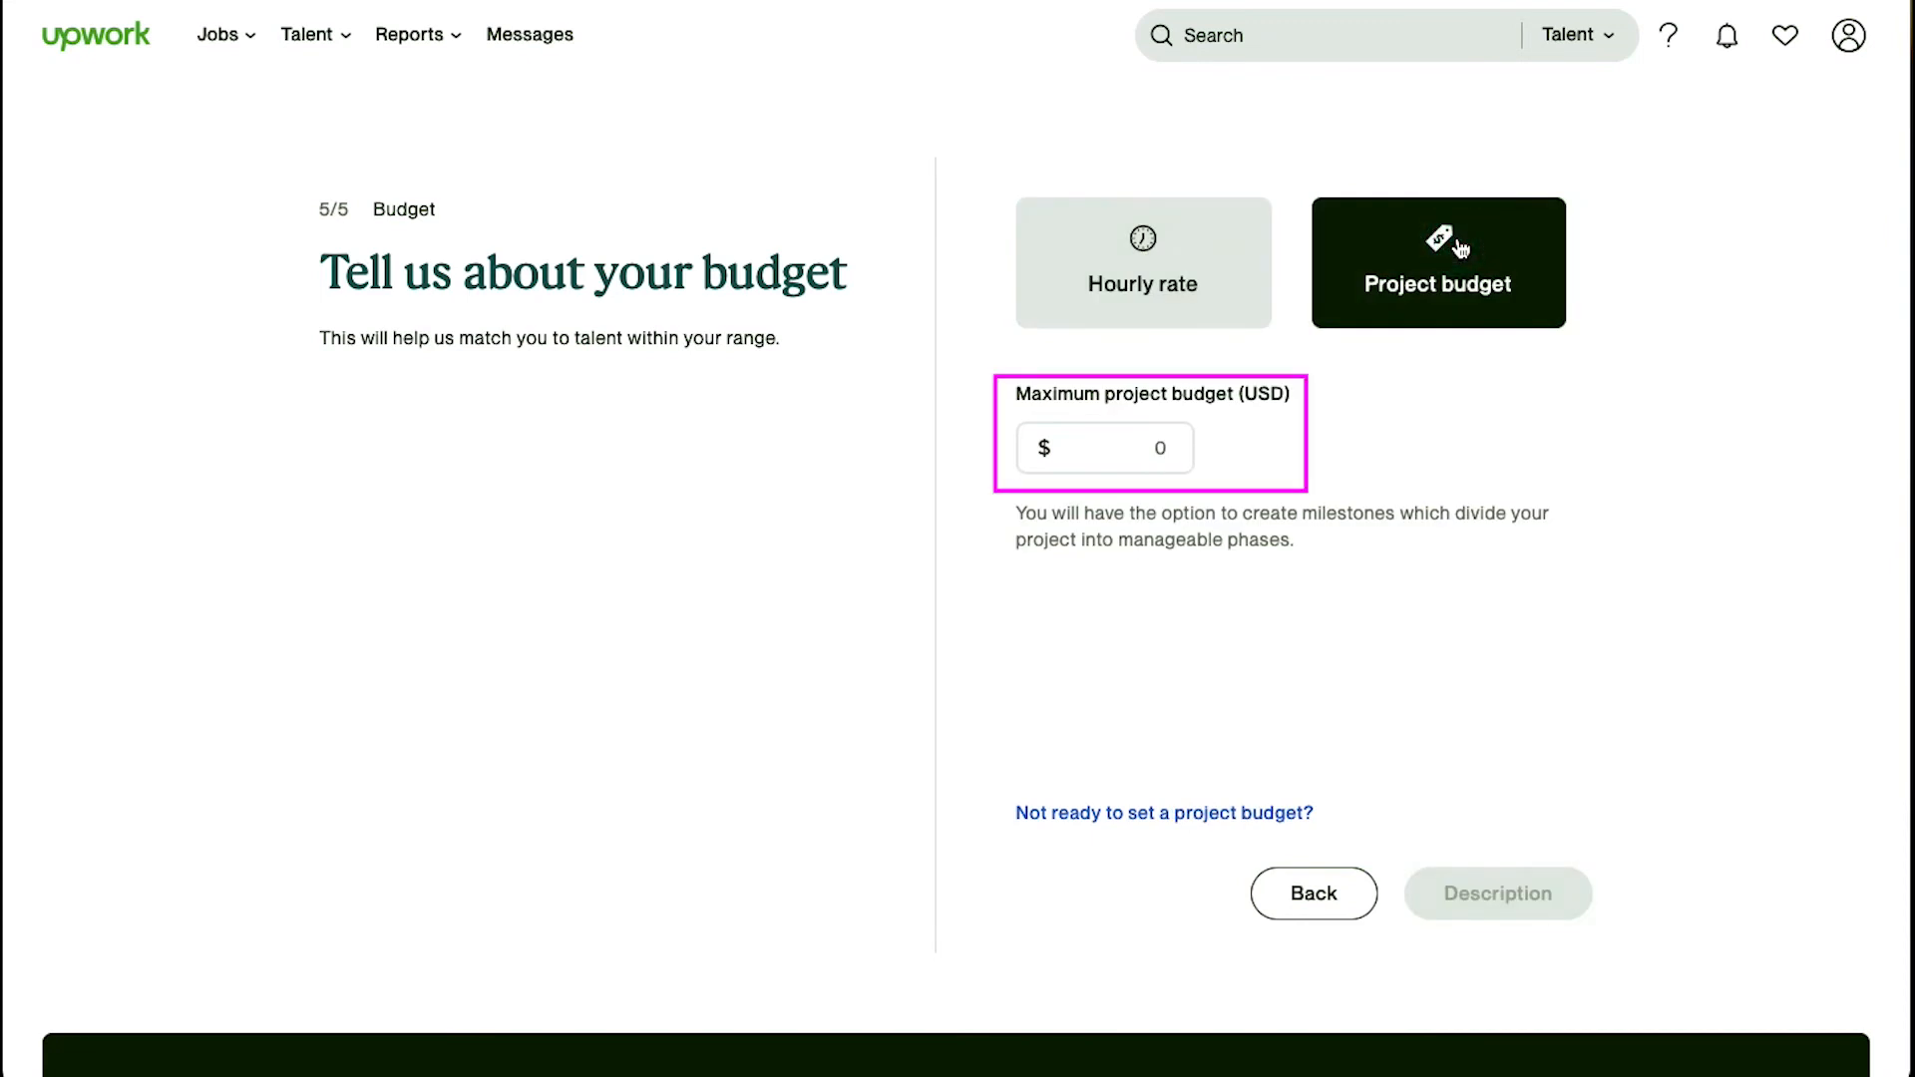
{"action": "left_click", "coordinate": [1104, 449]}
{"action": "type", "text": "1"}
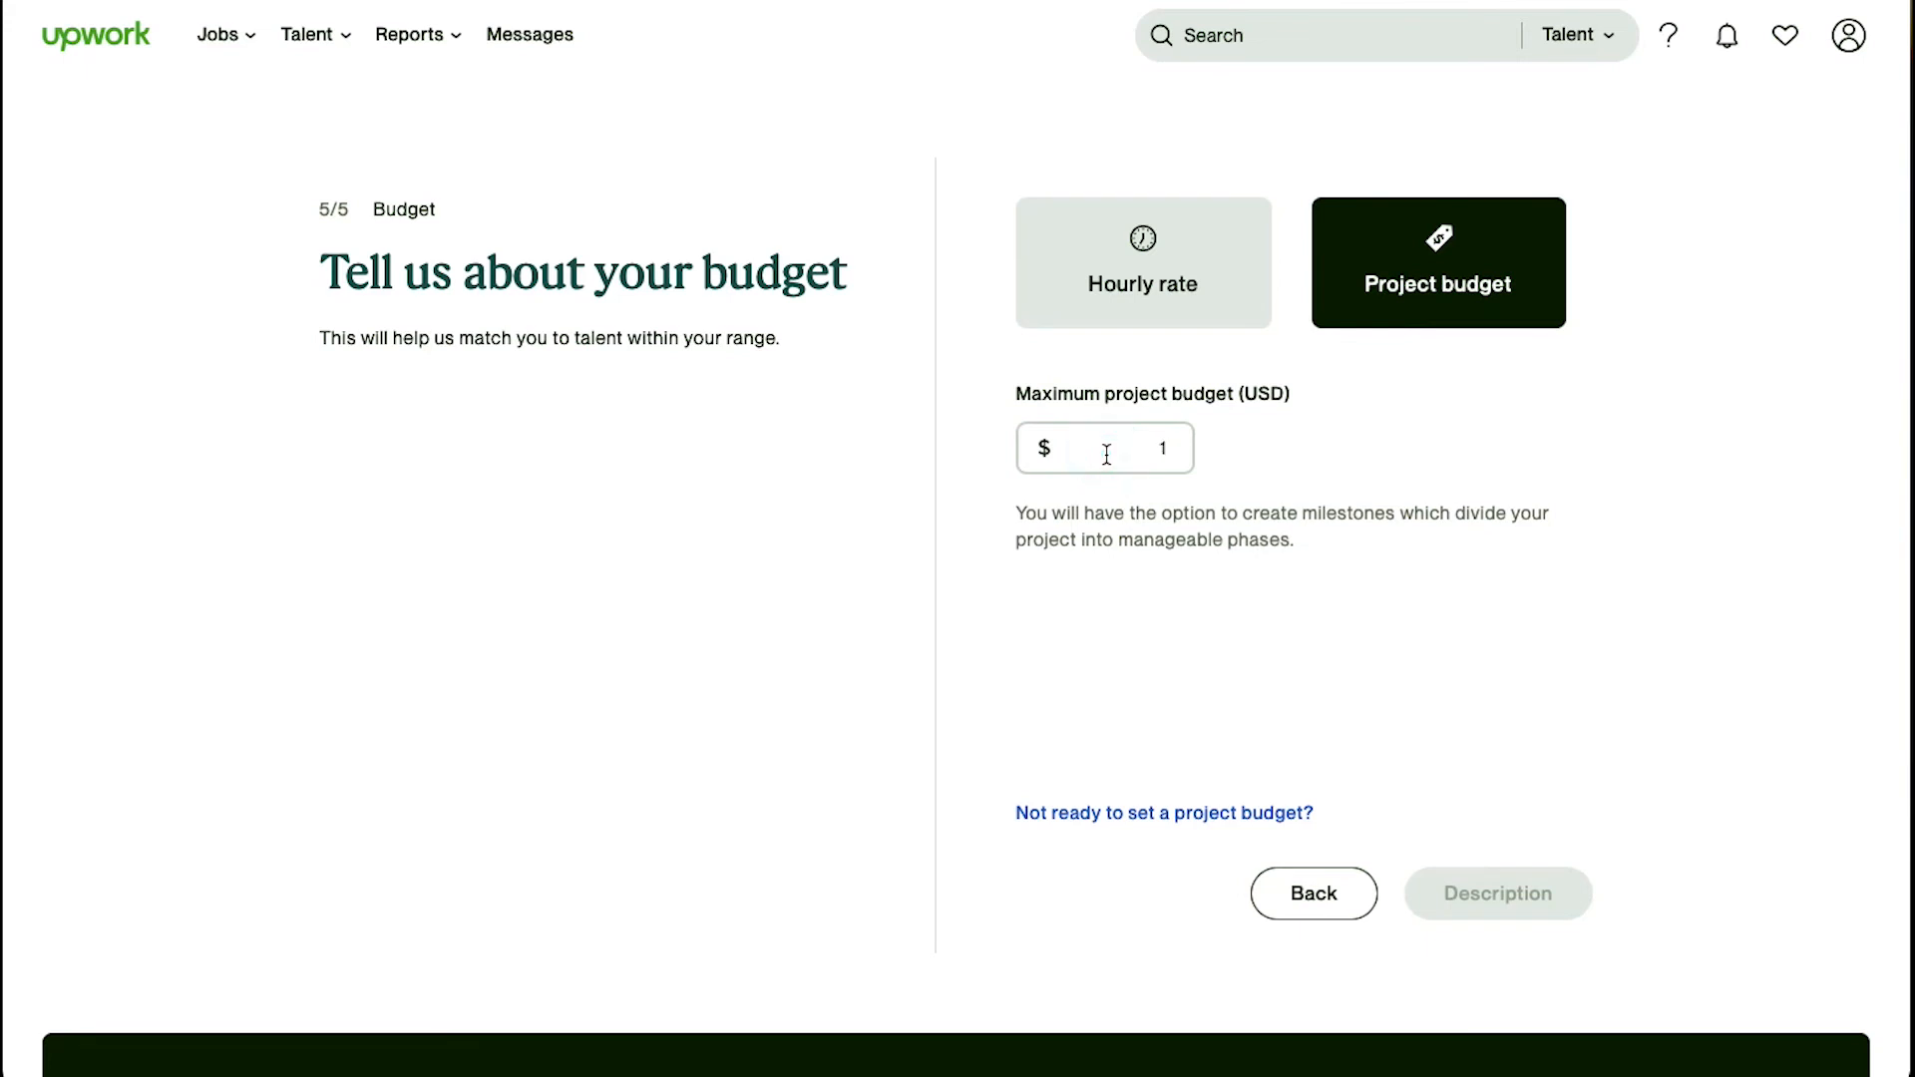
{"action": "type", "text": "00"}
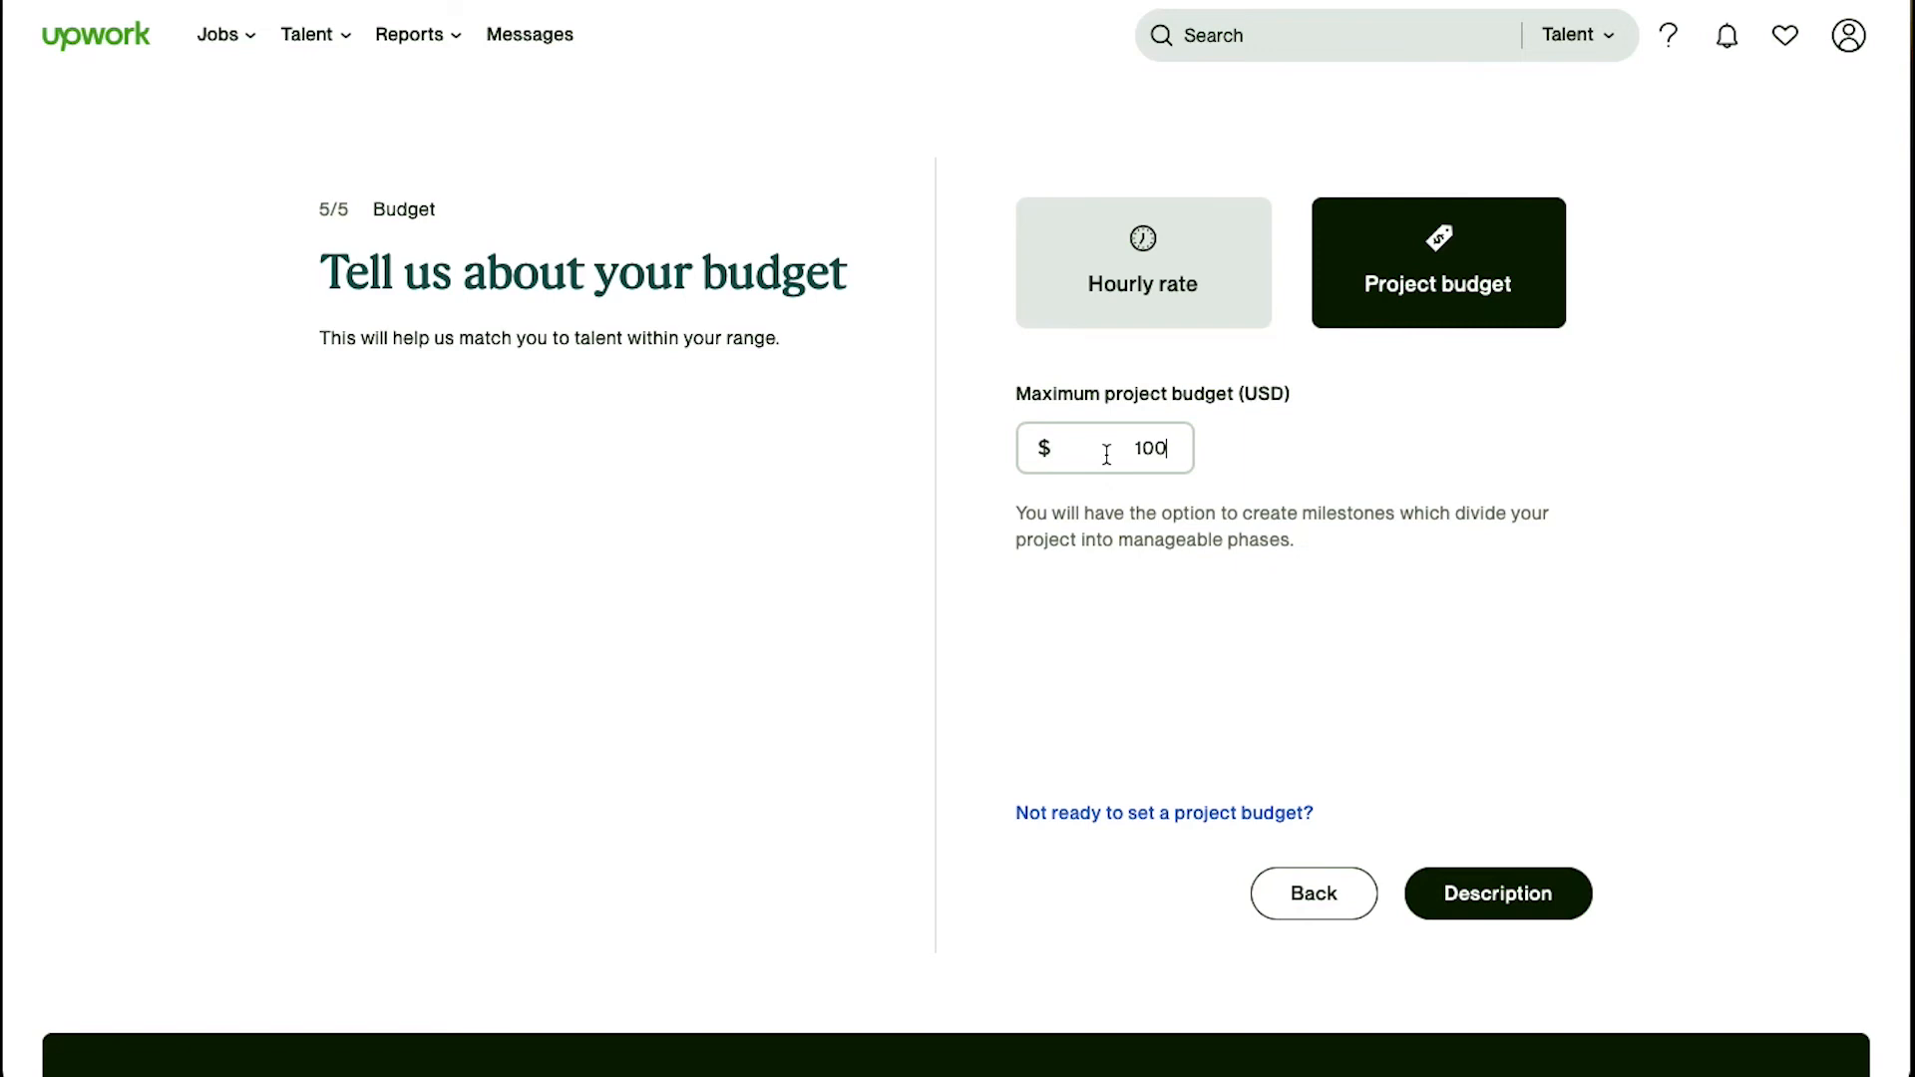
{"action": "left_click", "coordinate": [1260, 661]}
{"action": "left_click", "coordinate": [1470, 903]}
Step: Describe the job as needing a WordPress developer for an ecommerce website, offering hosting and domain access and preferring experience, and review the job post
{"action": "left_click", "coordinate": [961, 512]}
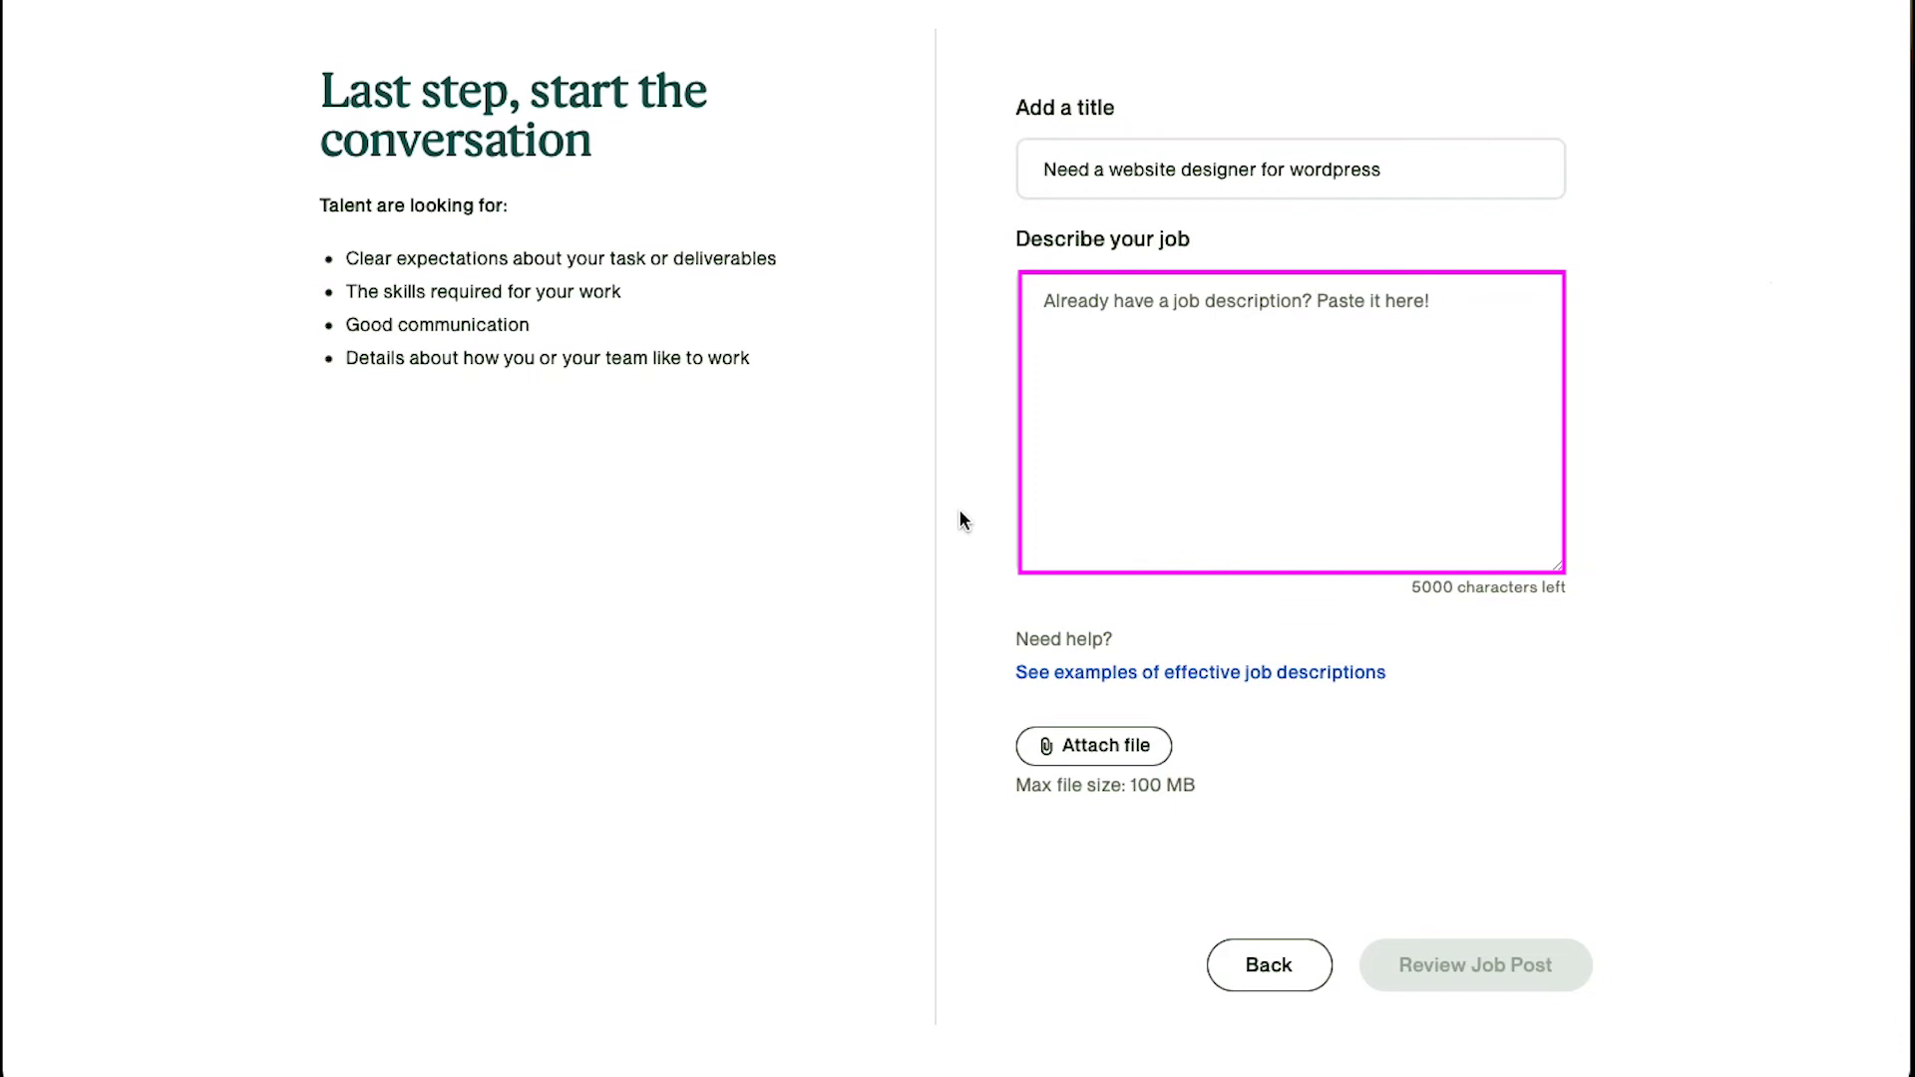
{"action": "type", "text": "Need a website developer for wordpress with all the preferred features for a ecommerce website. Also will be provided access to hosting and domain details and anyone can apply but the experience one will be preferred."}
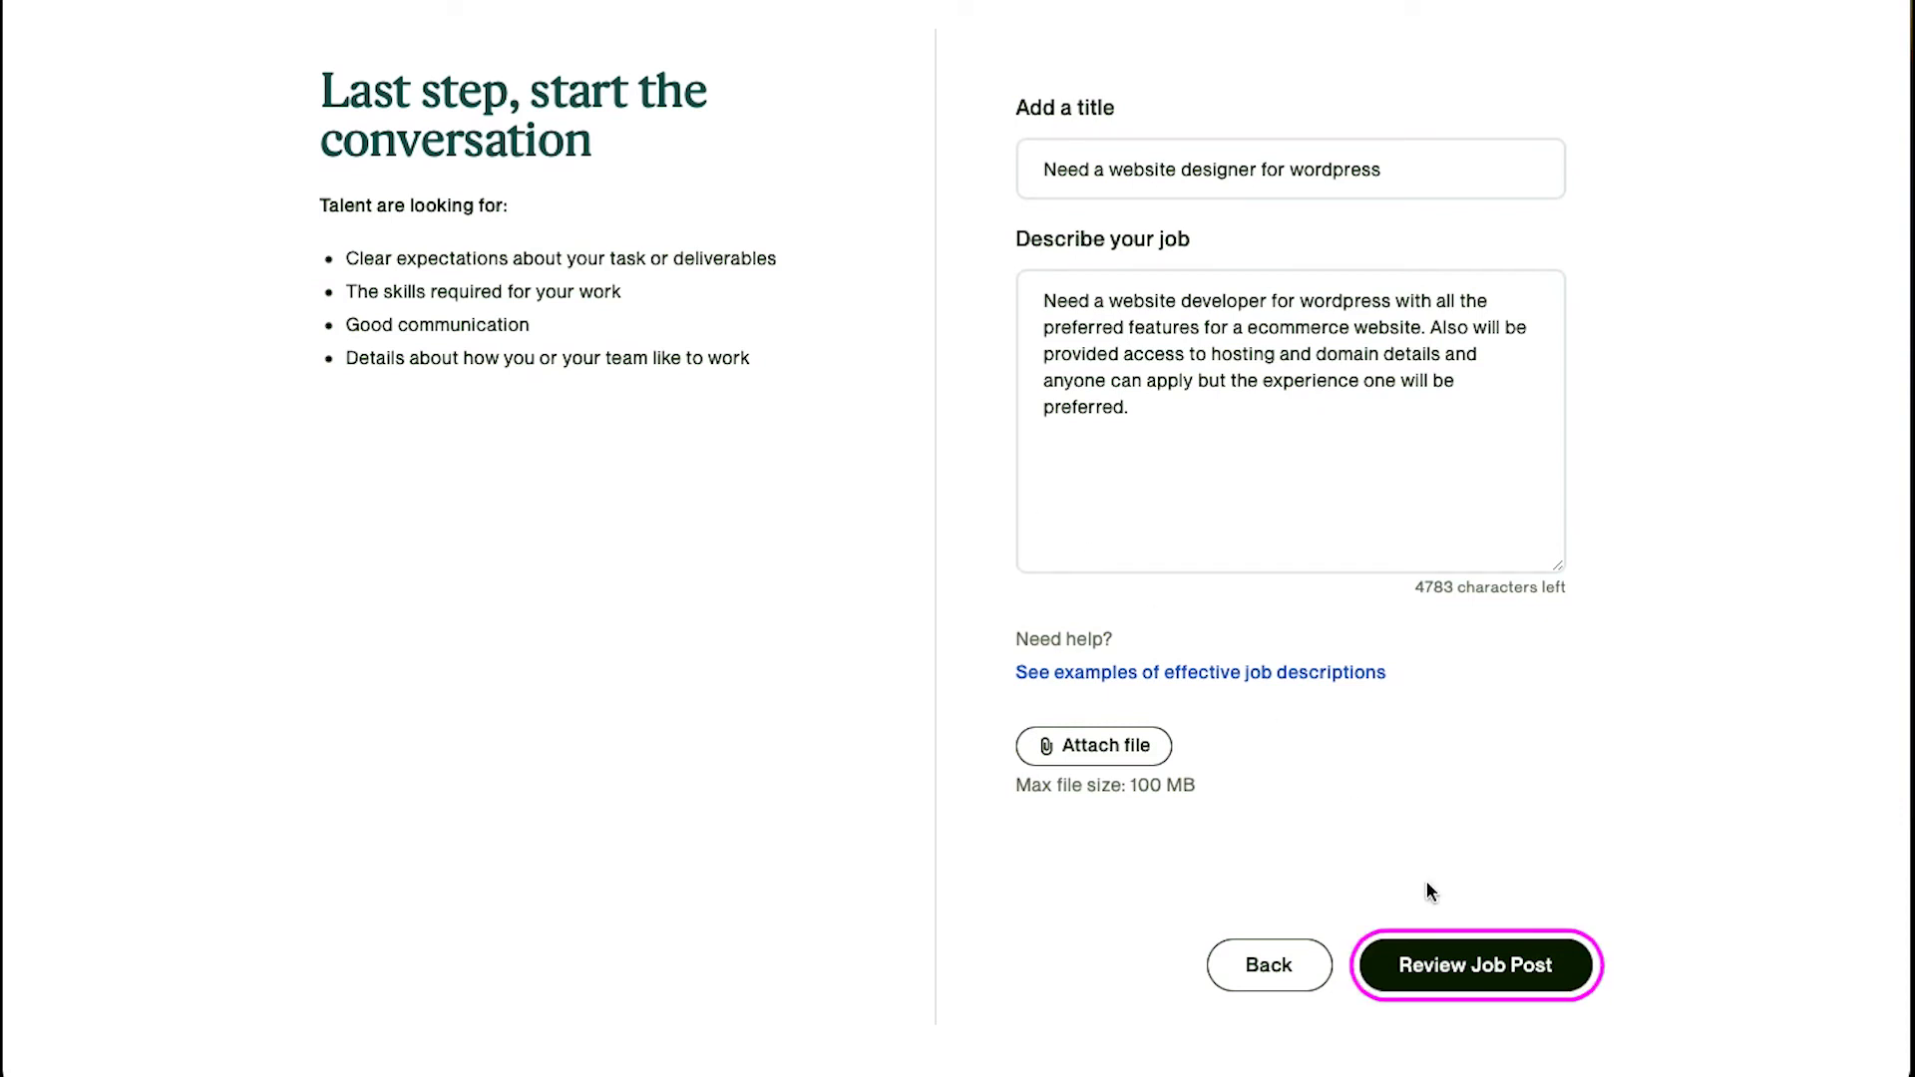
{"action": "left_click", "coordinate": [1476, 963]}
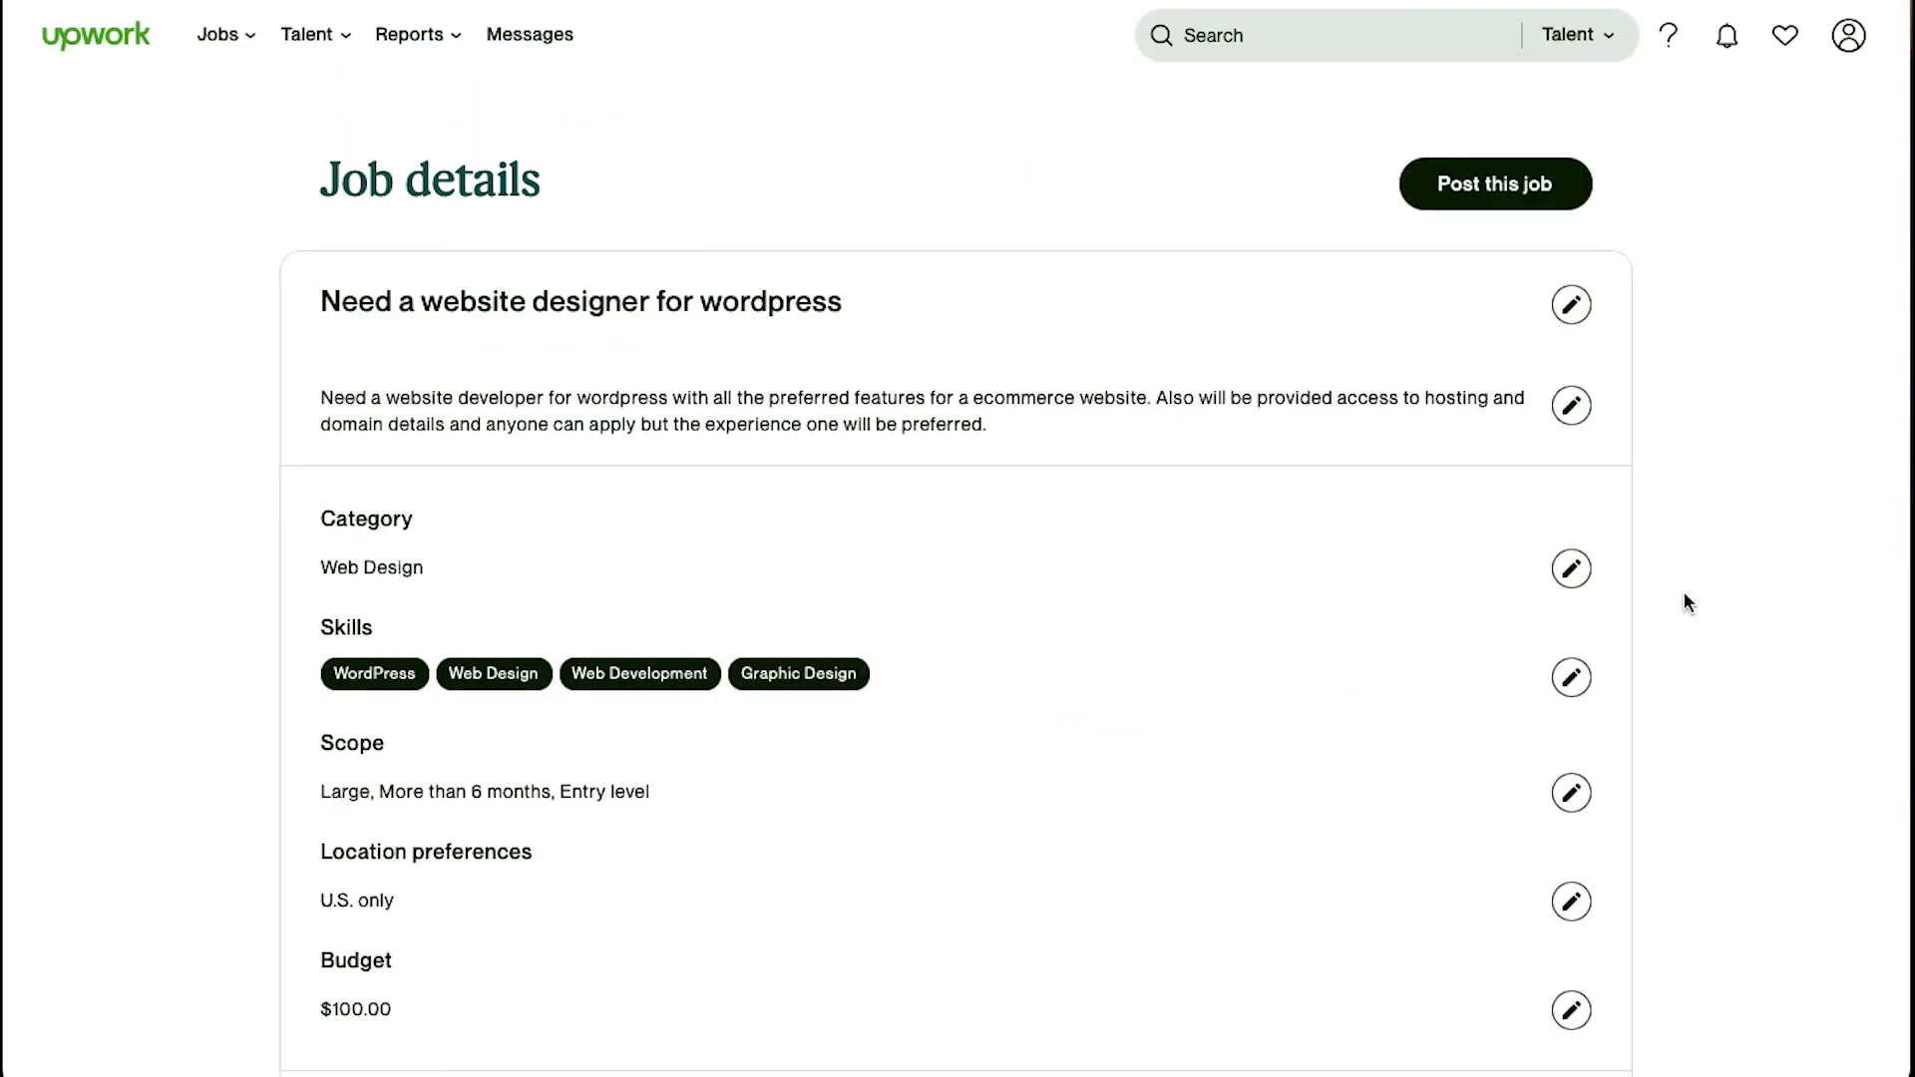
{"action": "scroll", "coordinate": [1683, 594], "scroll_direction": "down", "scroll_amount": 4}
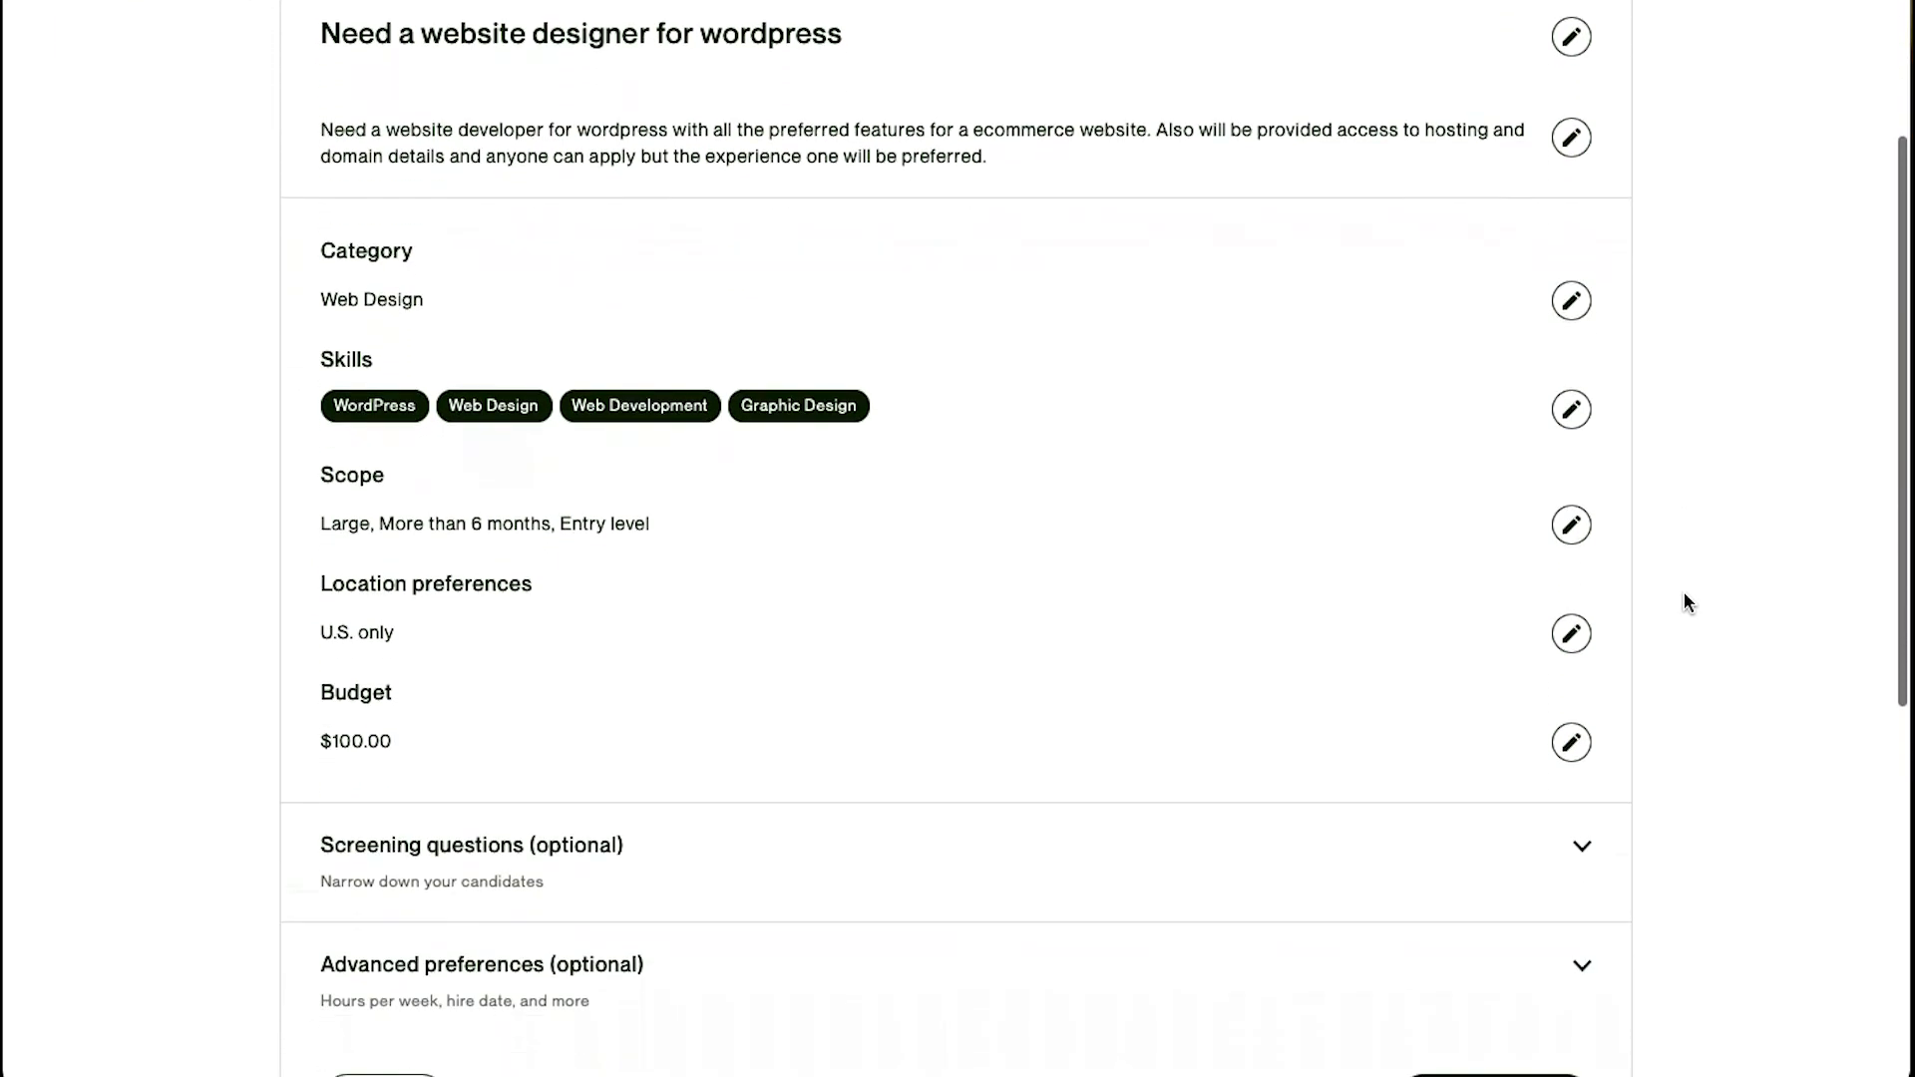
{"action": "scroll", "coordinate": [1684, 594], "scroll_direction": "down", "scroll_amount": 4}
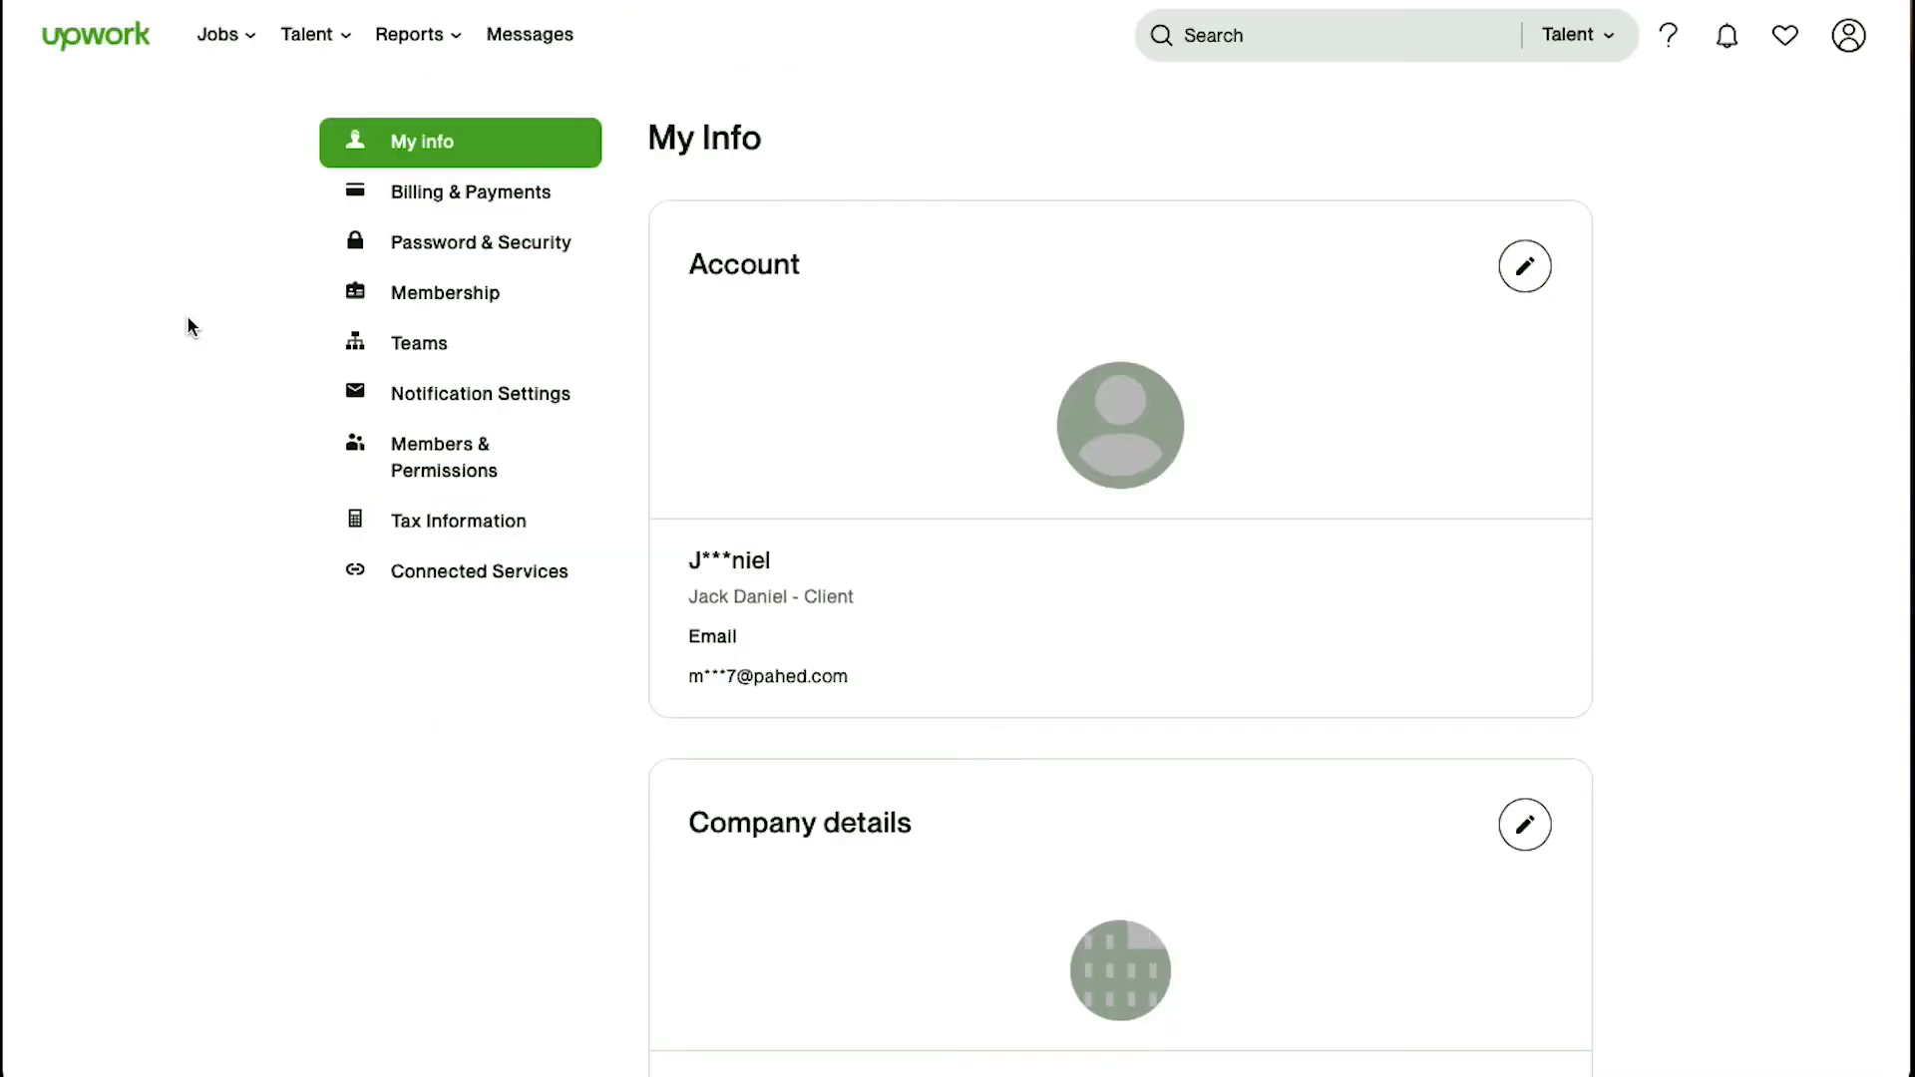
Step: Look through the Jobs and Reports options and open the account settings
{"action": "mouse_move", "coordinate": [253, 34]}
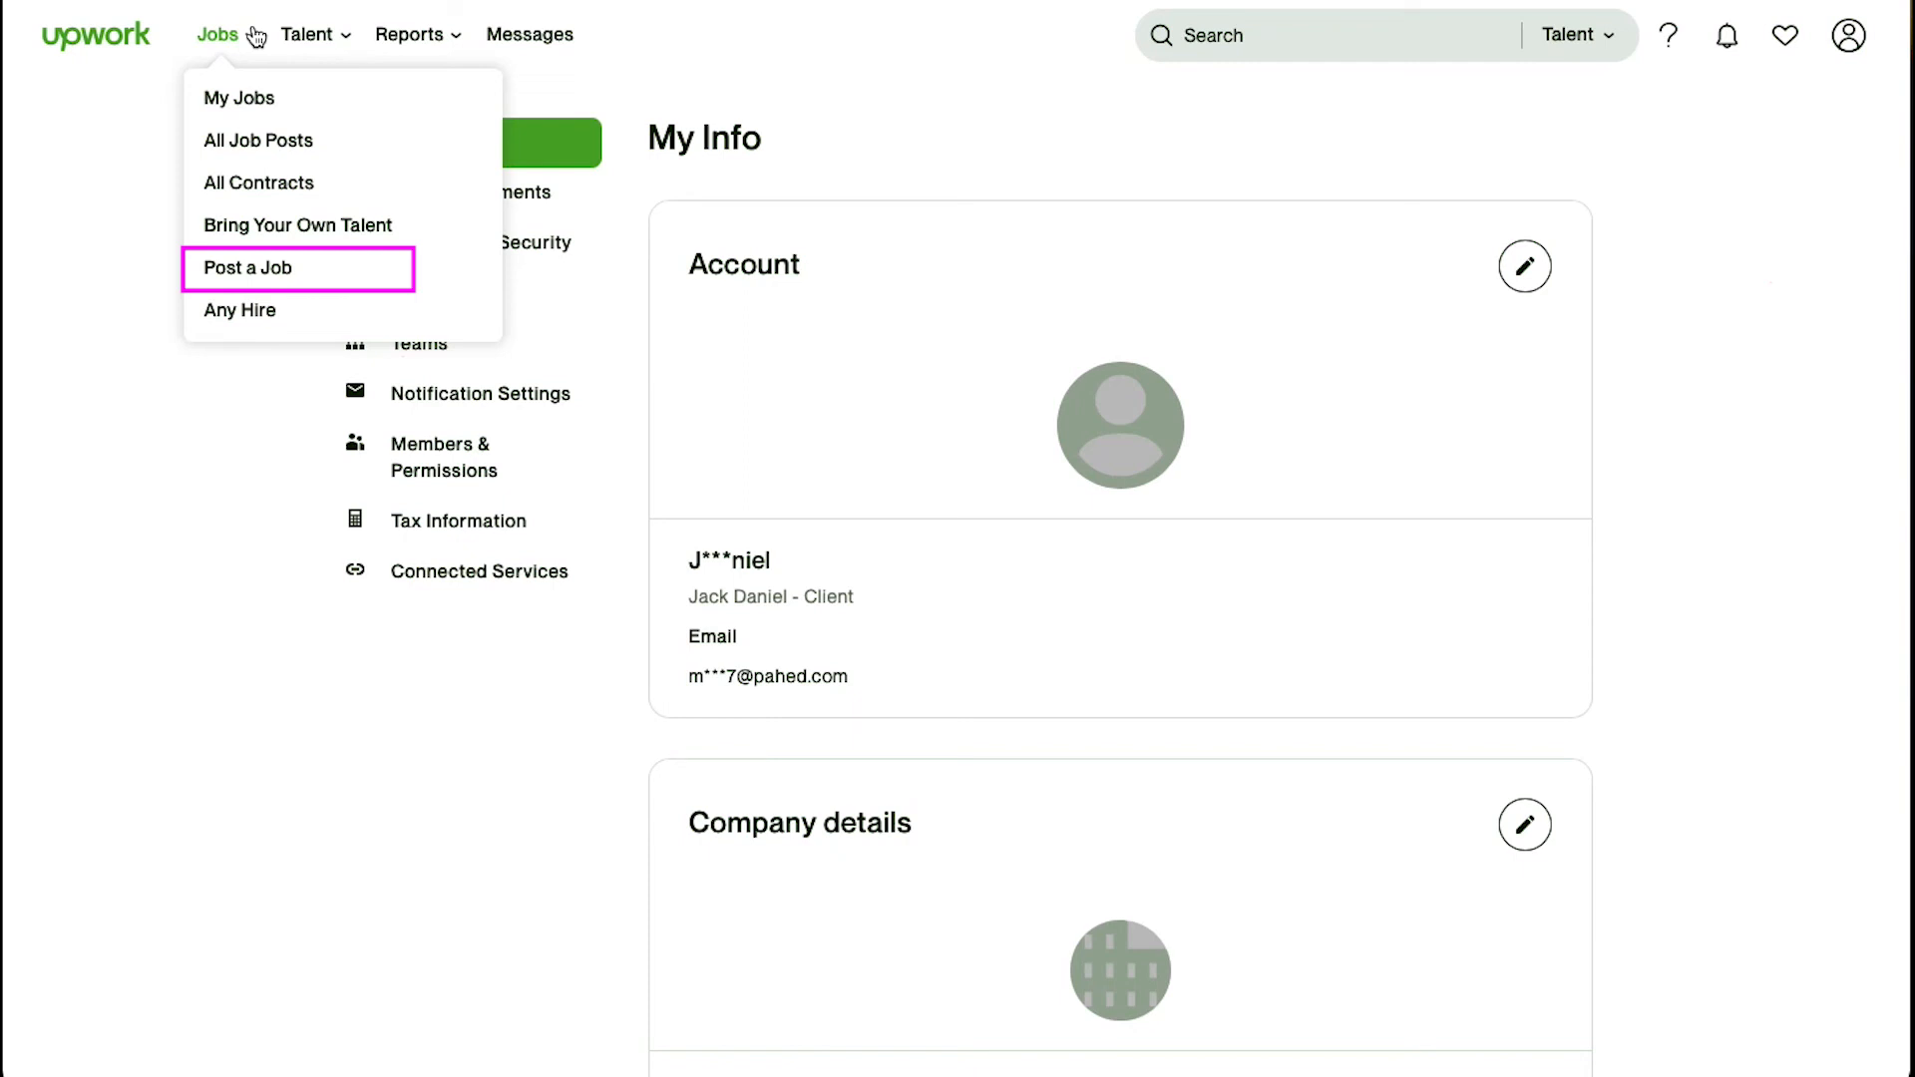
{"action": "mouse_move", "coordinate": [418, 42]}
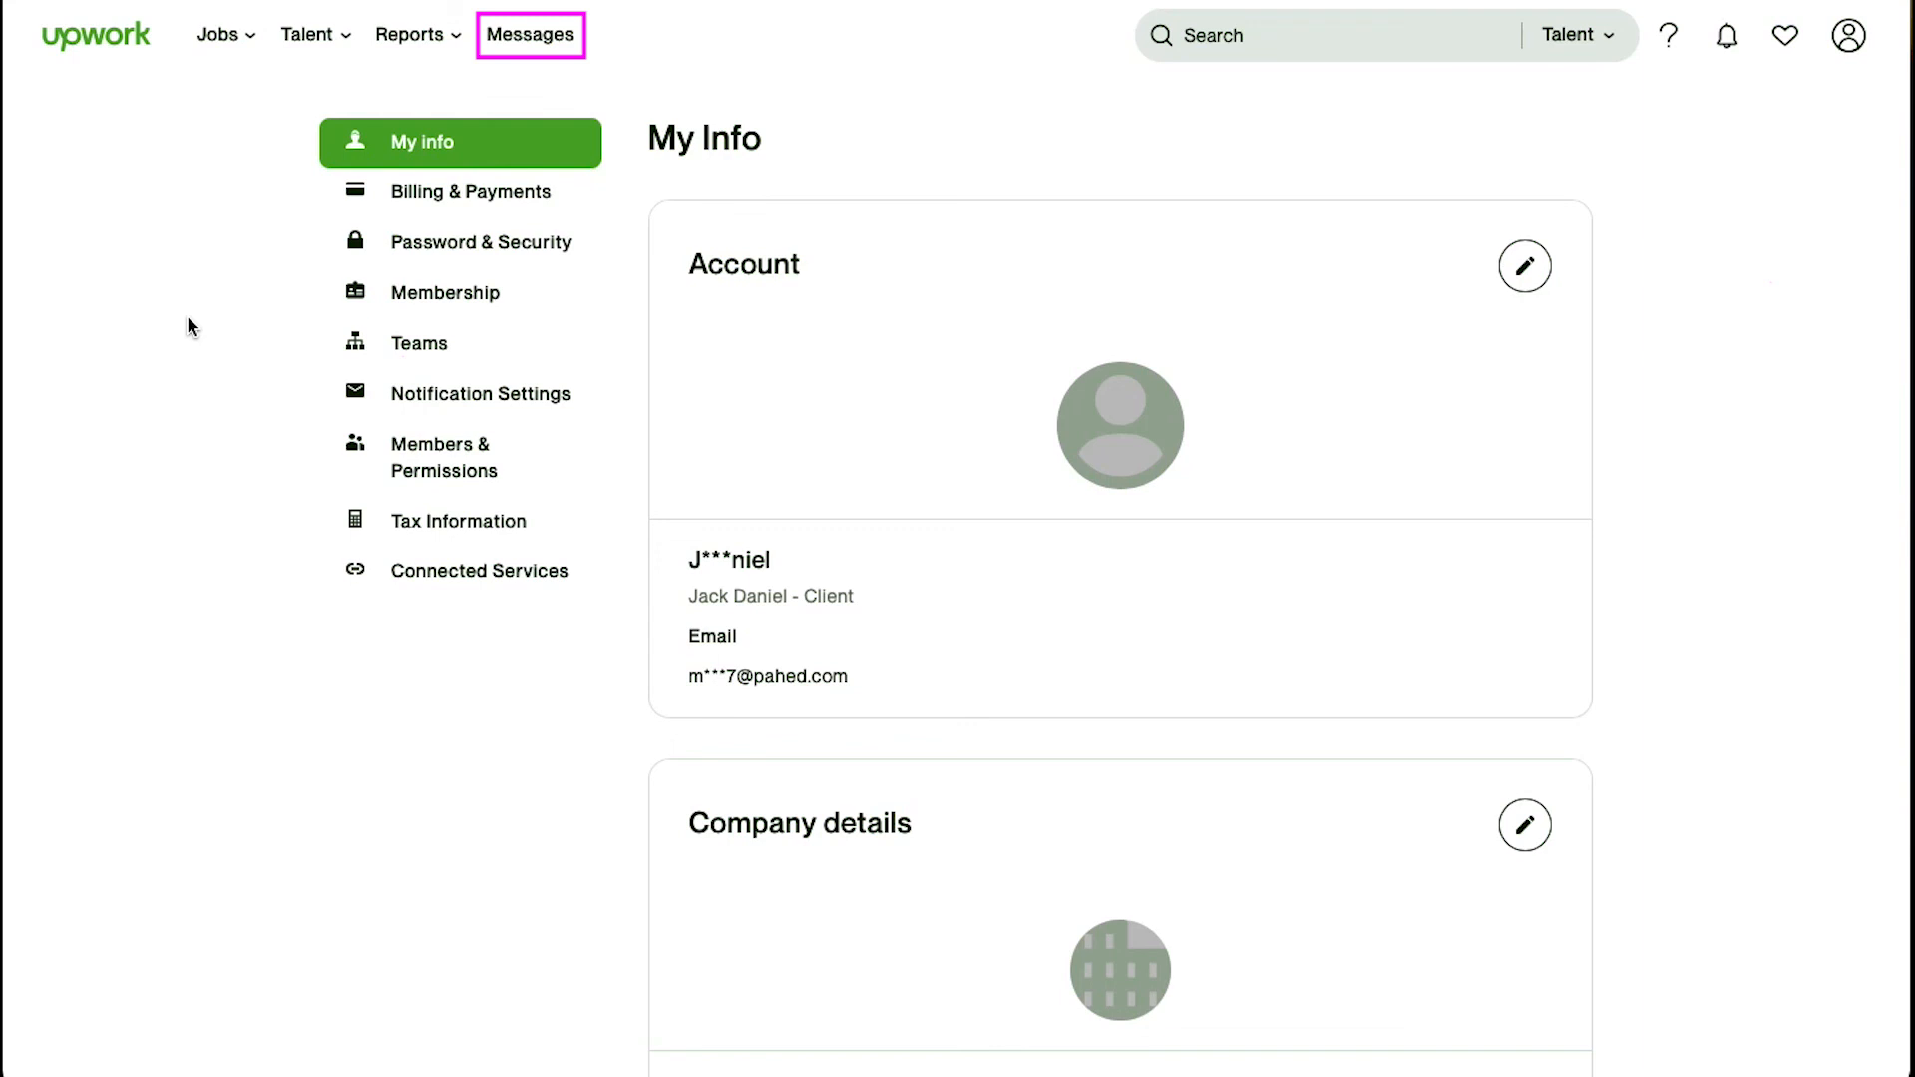
{"action": "left_click", "coordinate": [1857, 45]}
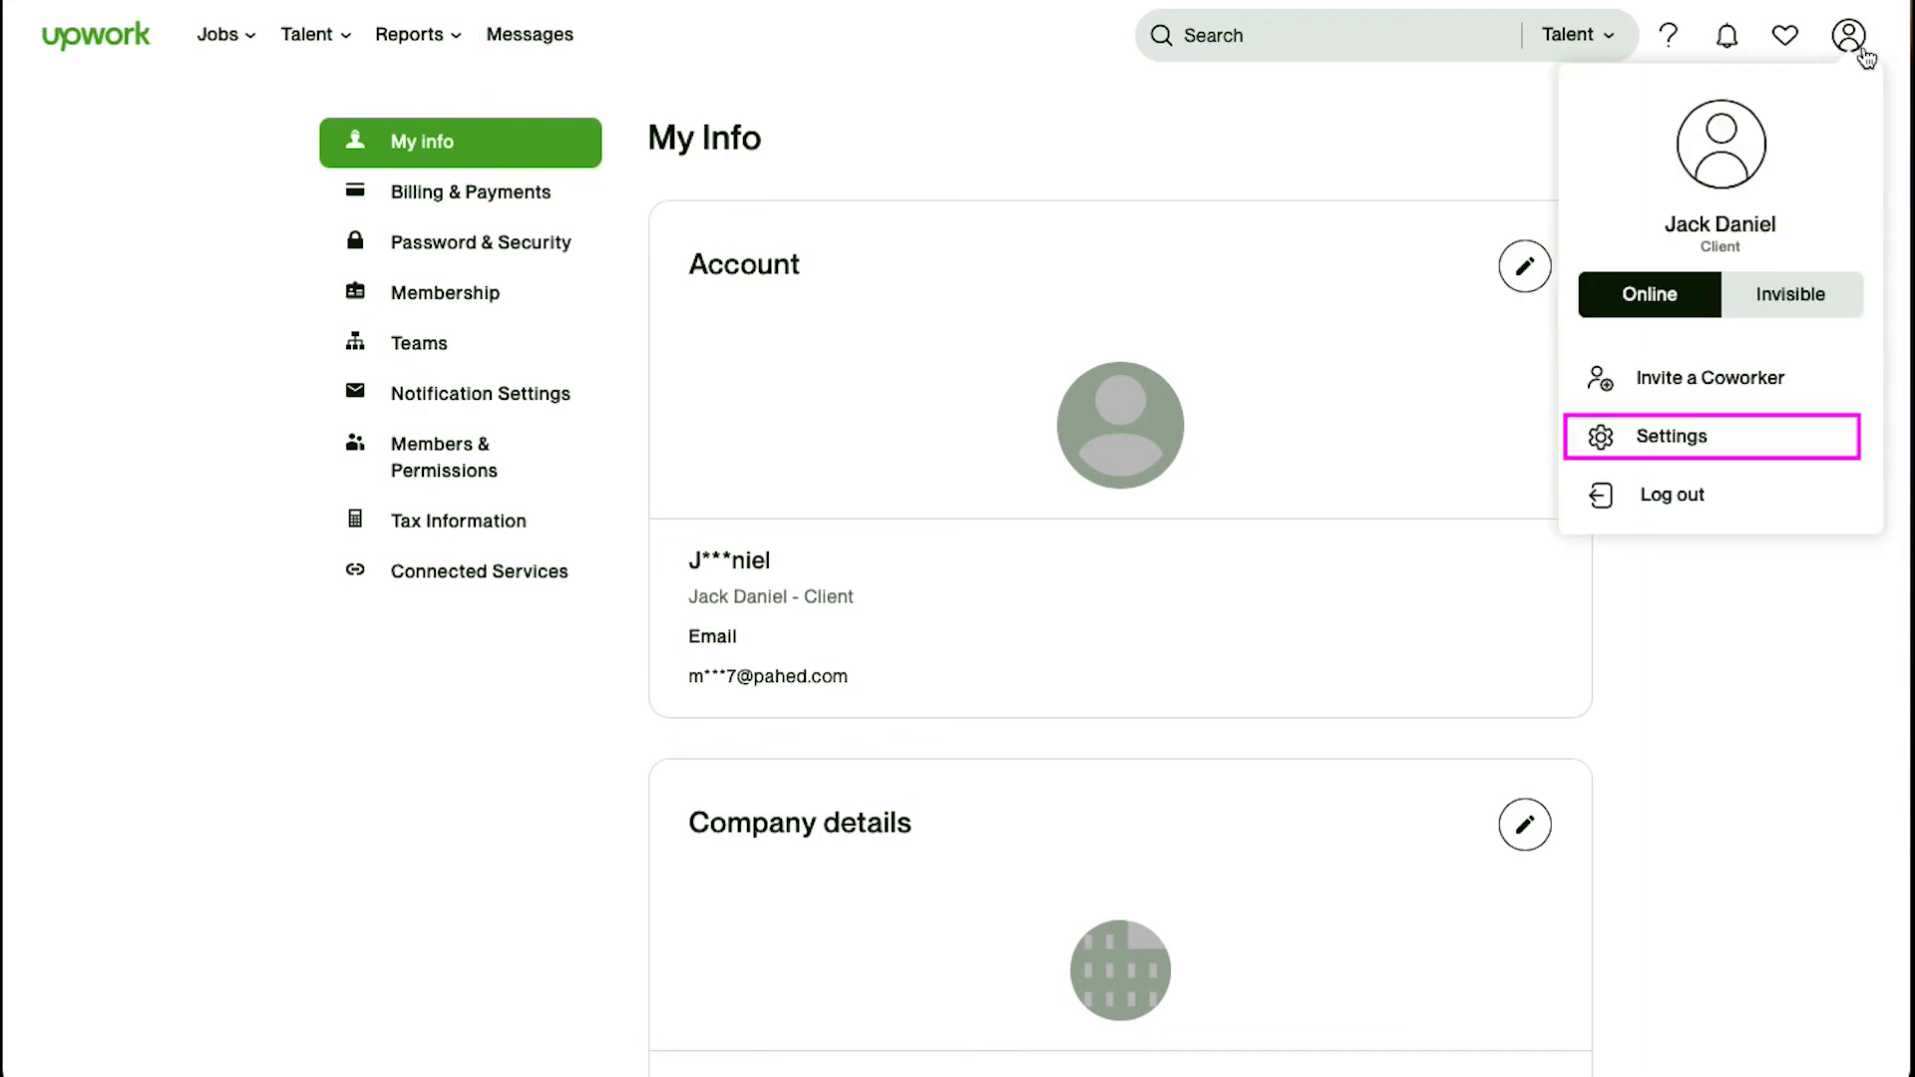
{"action": "left_click", "coordinate": [1660, 438]}
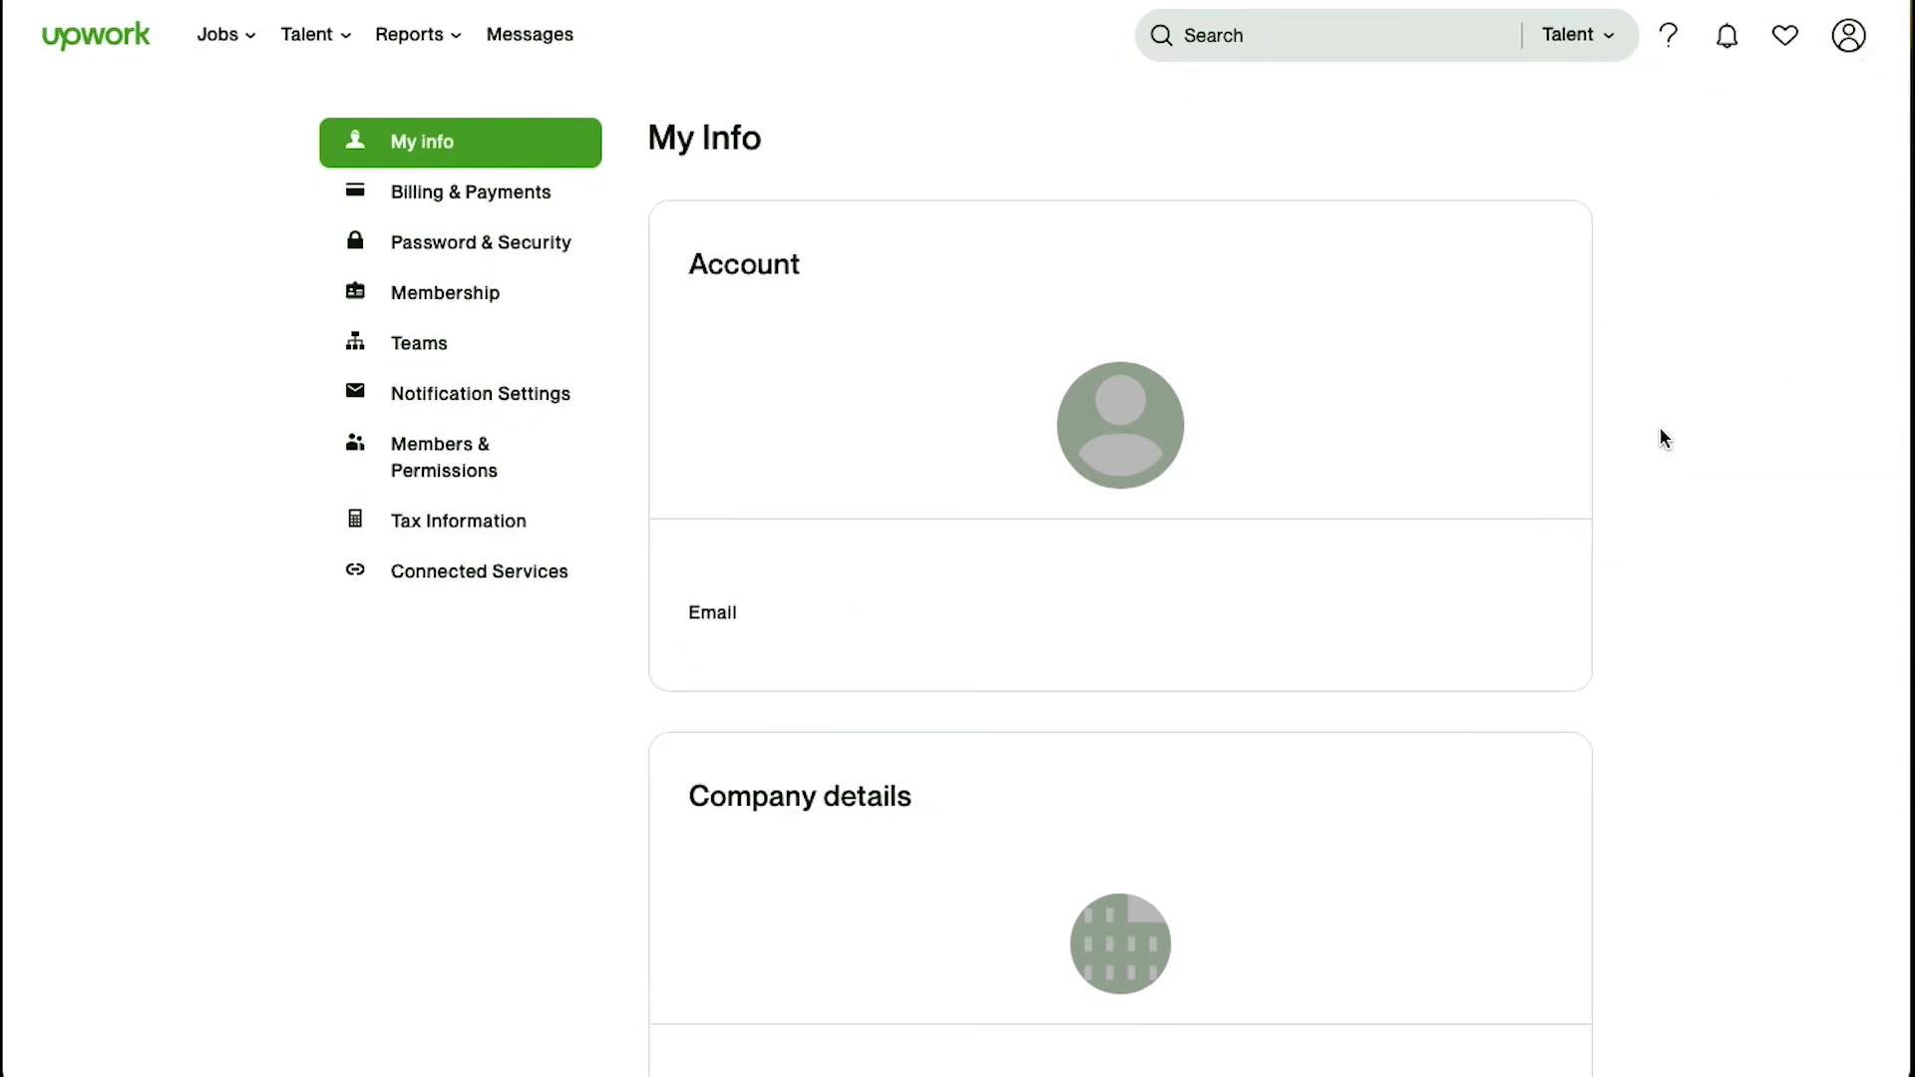